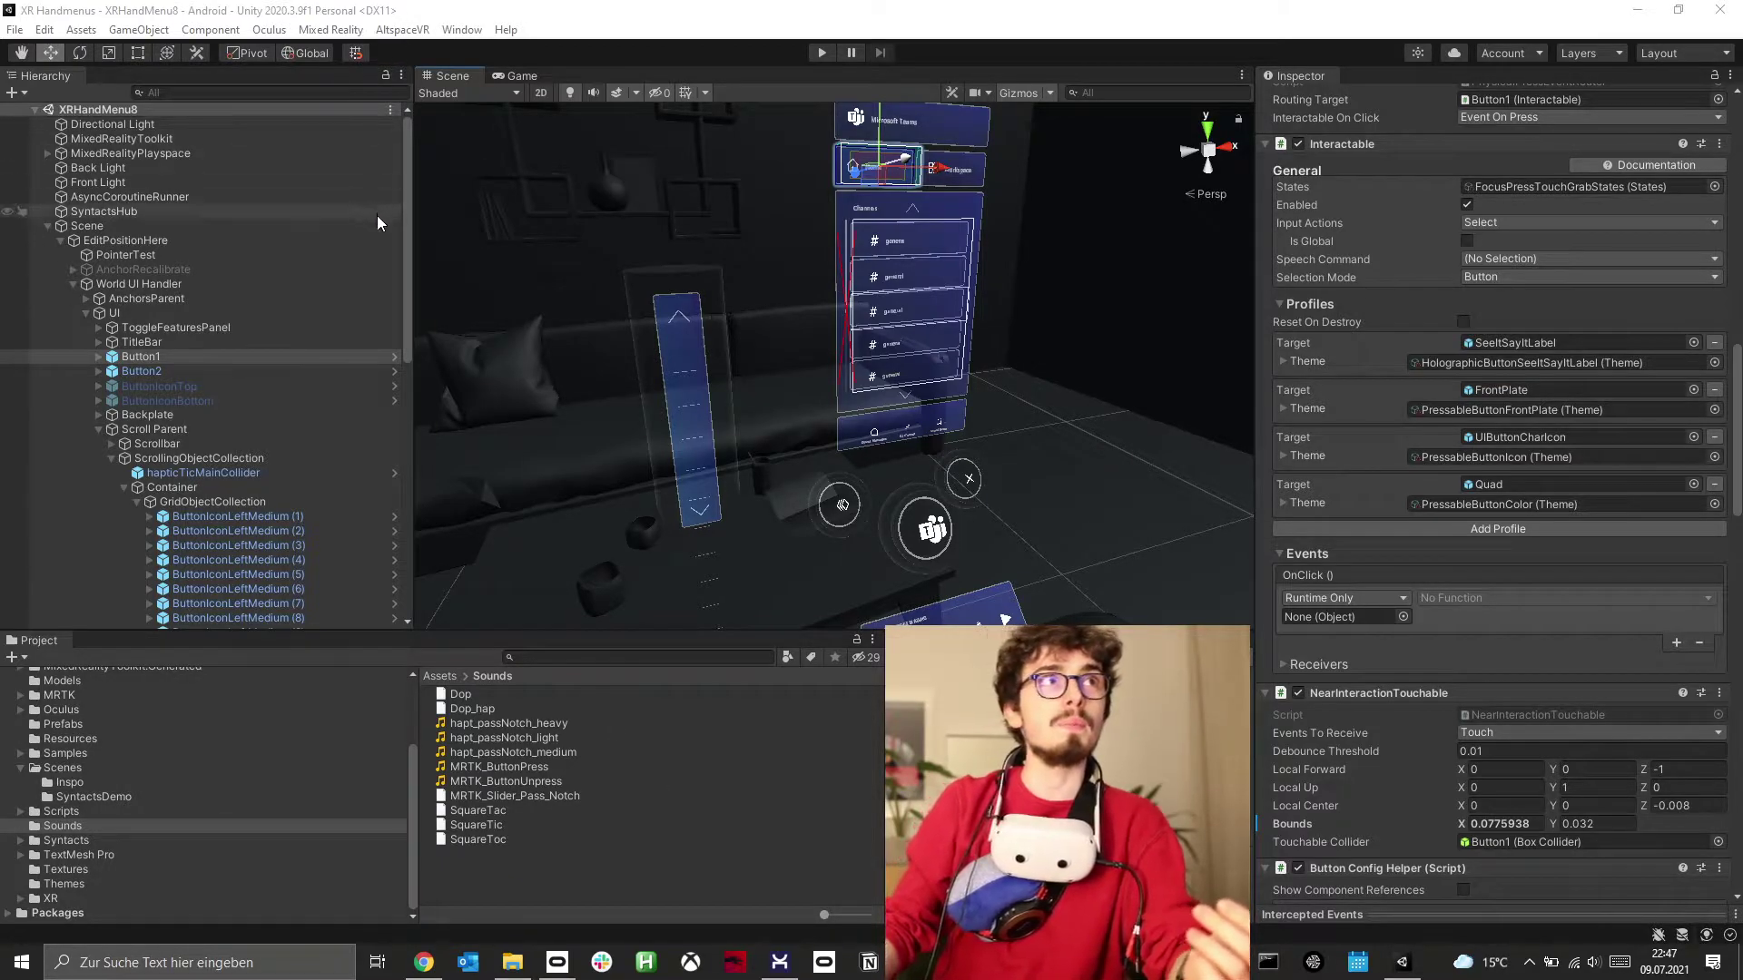
# Wire Button1's press event to SyntactsHub's HapticSound.PressKeyHapticSample with value 1; release stays at 2.
pyautogui.moveTo(795, 234); pyautogui.dragTo(712, 204, button='right')
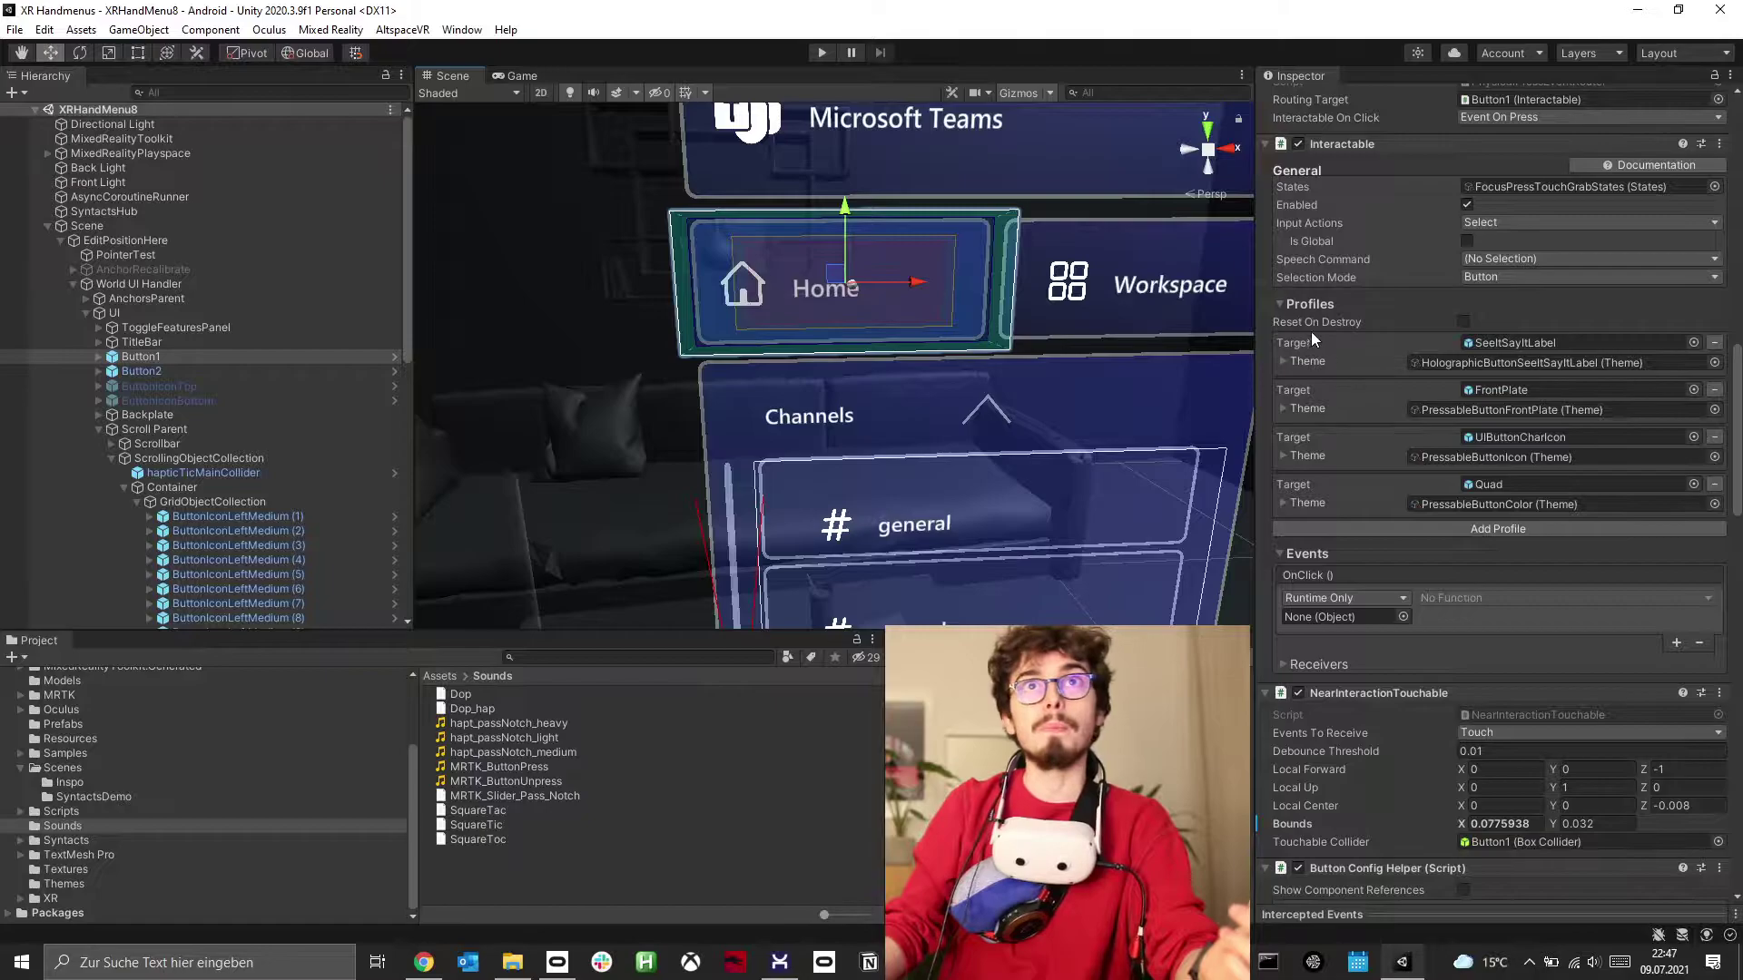
pyautogui.scroll(-15, 1393, 343)
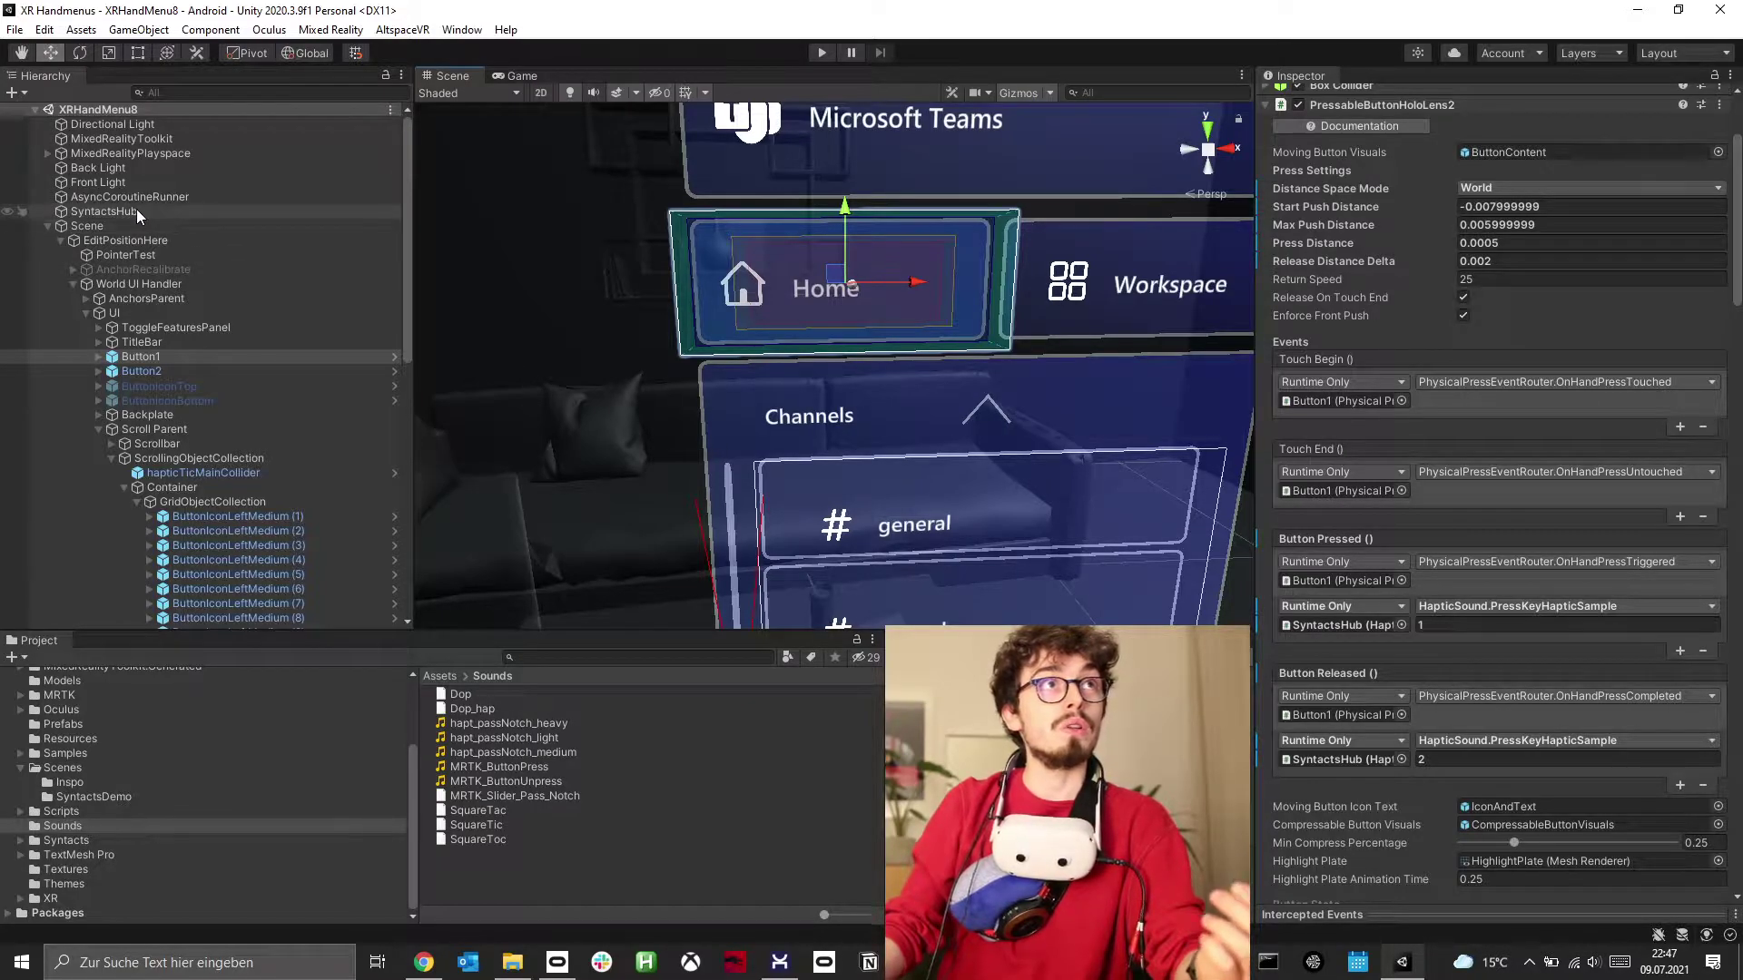
pyautogui.moveTo(127, 209); pyautogui.dragTo(1332, 623)
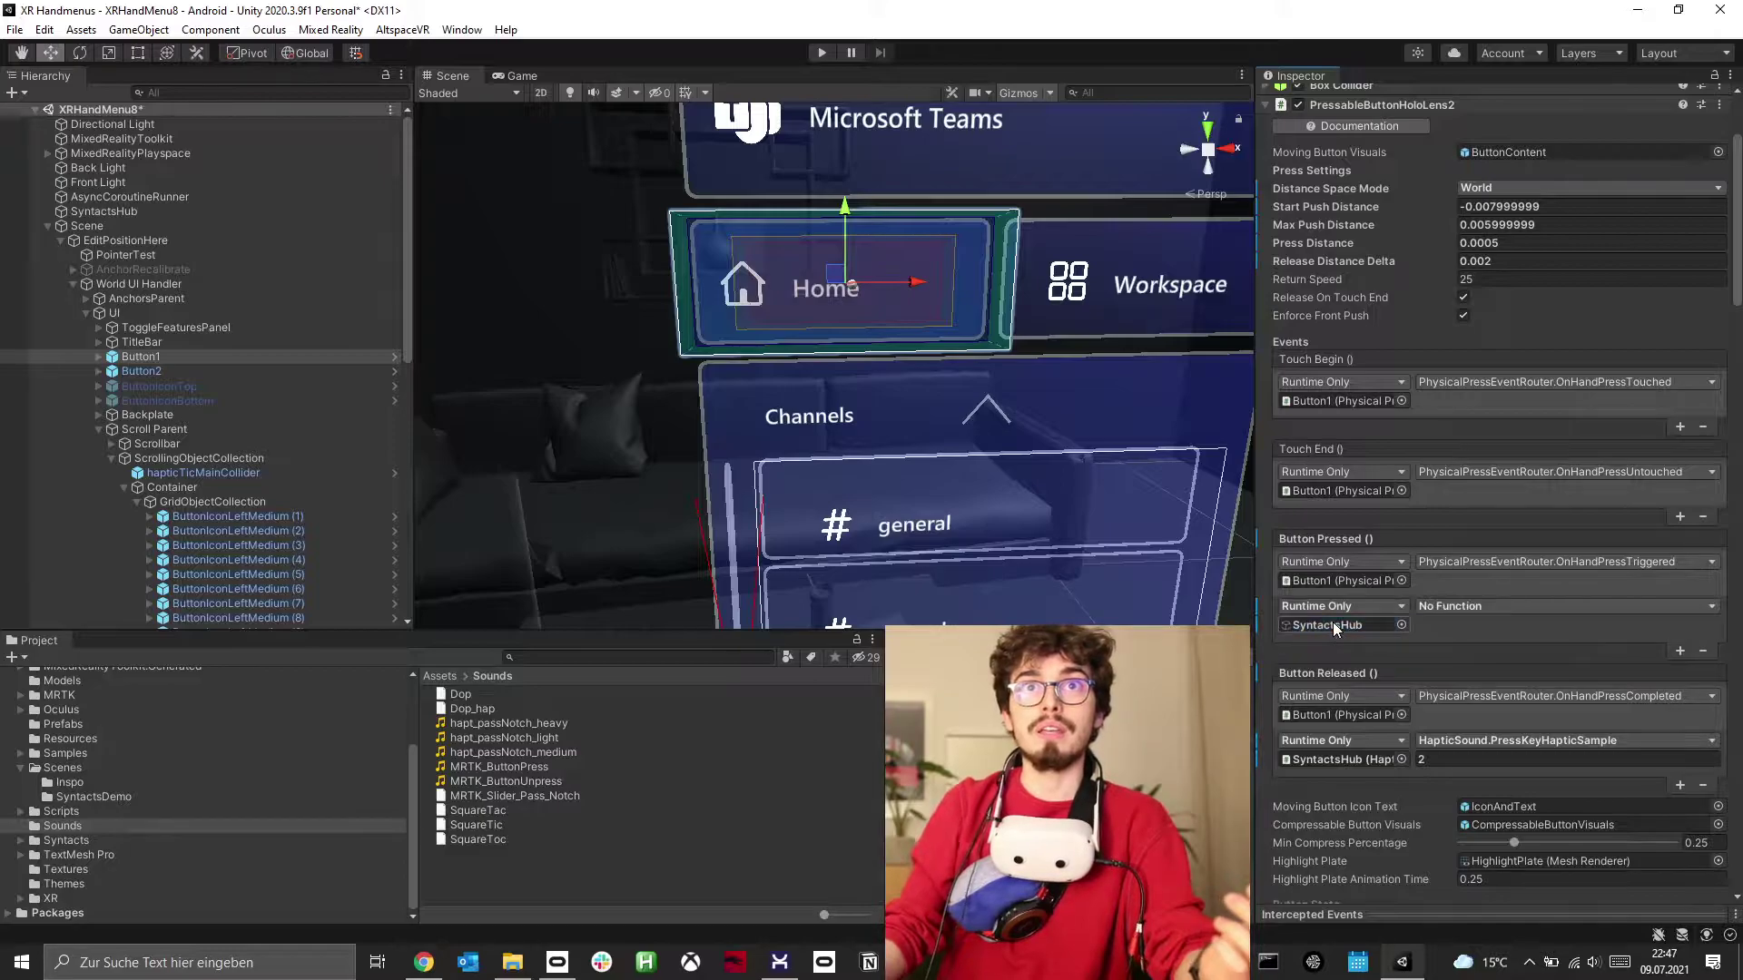
pyautogui.click(1464, 607)
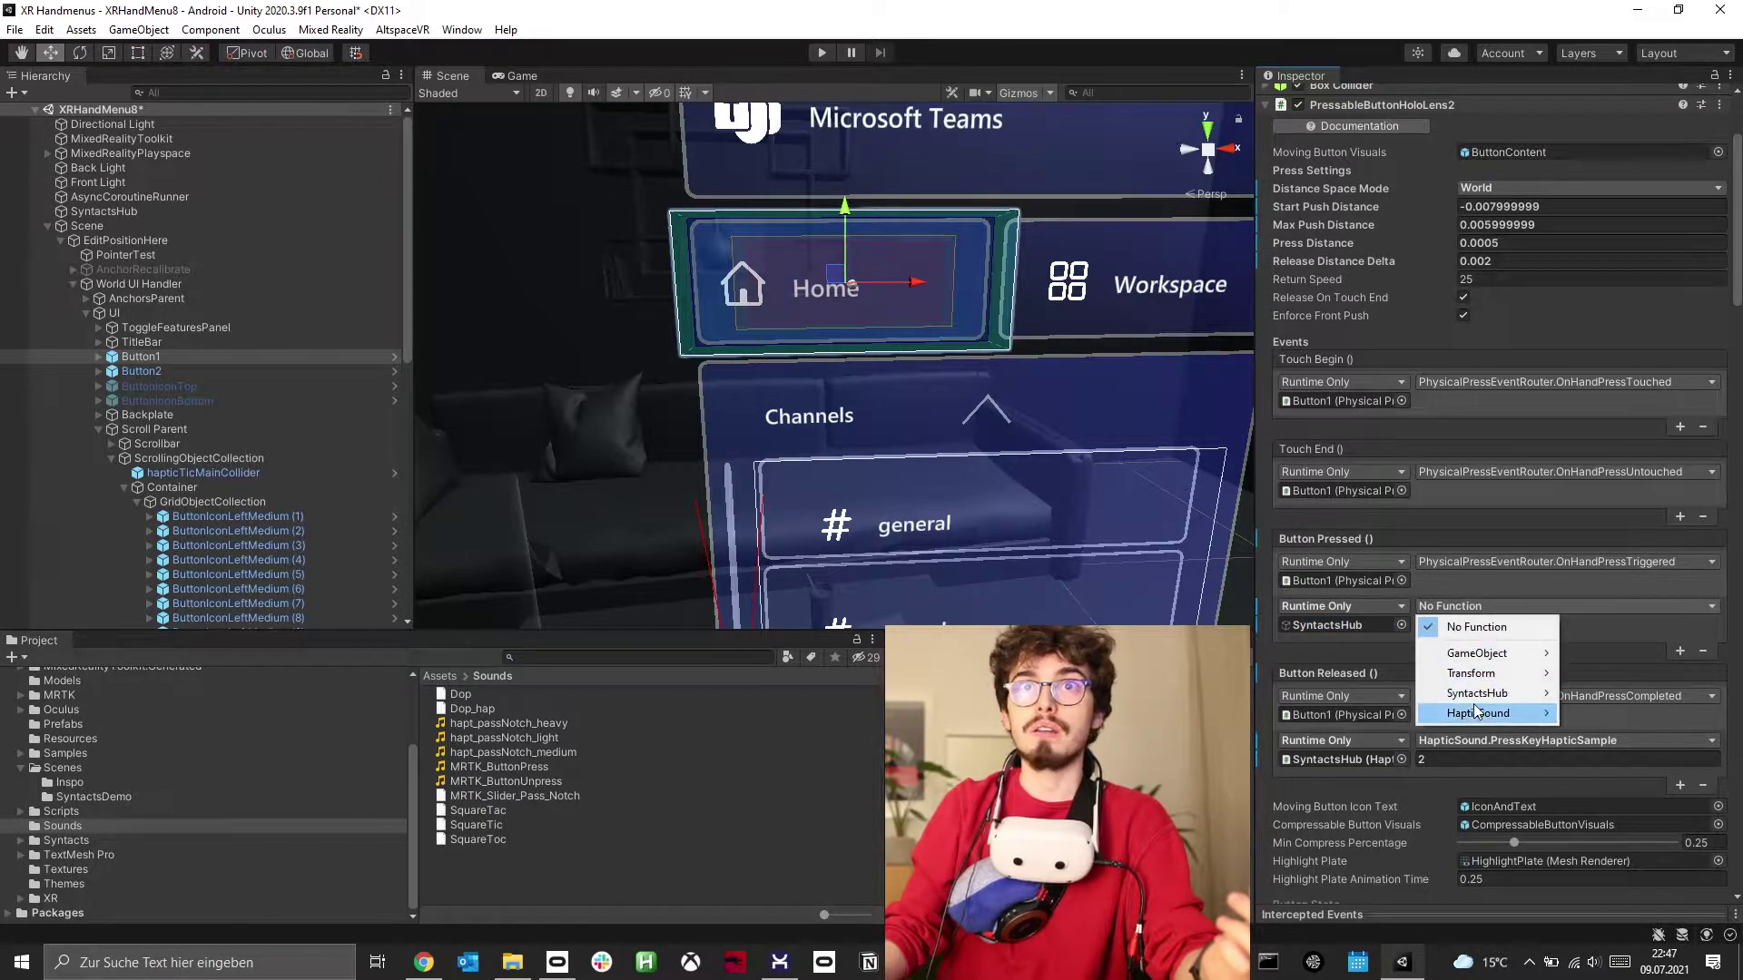
pyautogui.moveTo(1477, 716)
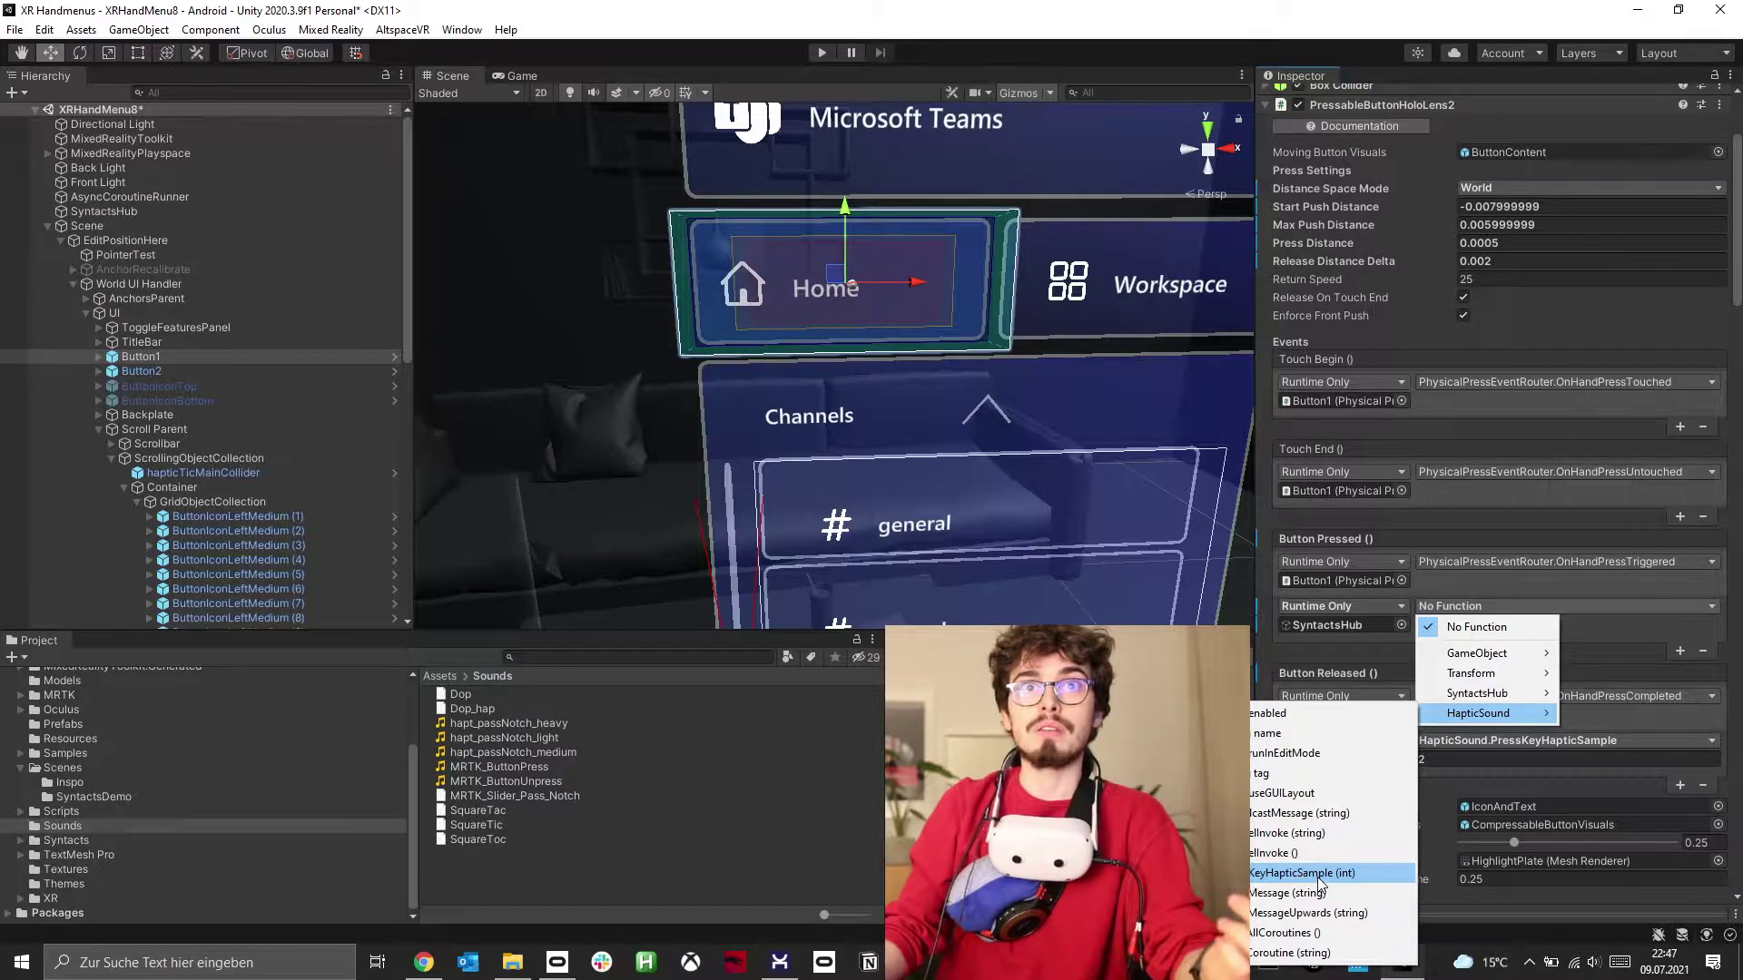
pyautogui.click(1316, 877)
pyautogui.click(1447, 625)
pyautogui.write('1')
pyautogui.click(1448, 624)
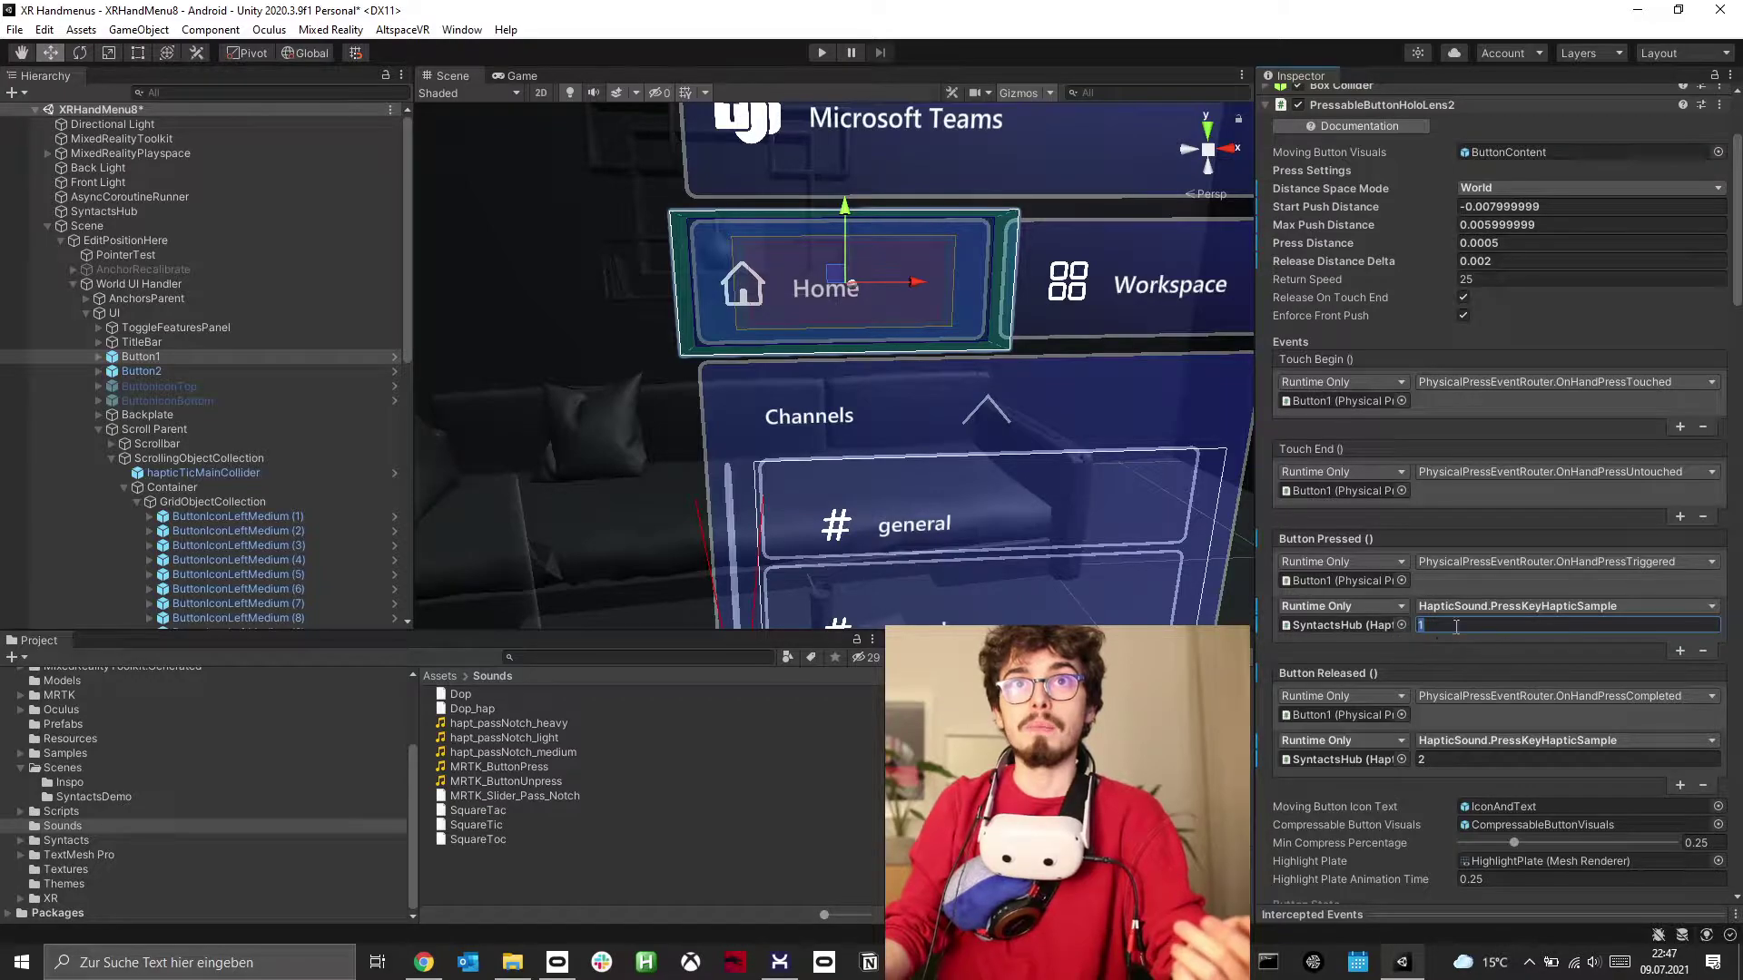
pyautogui.click(1457, 758)
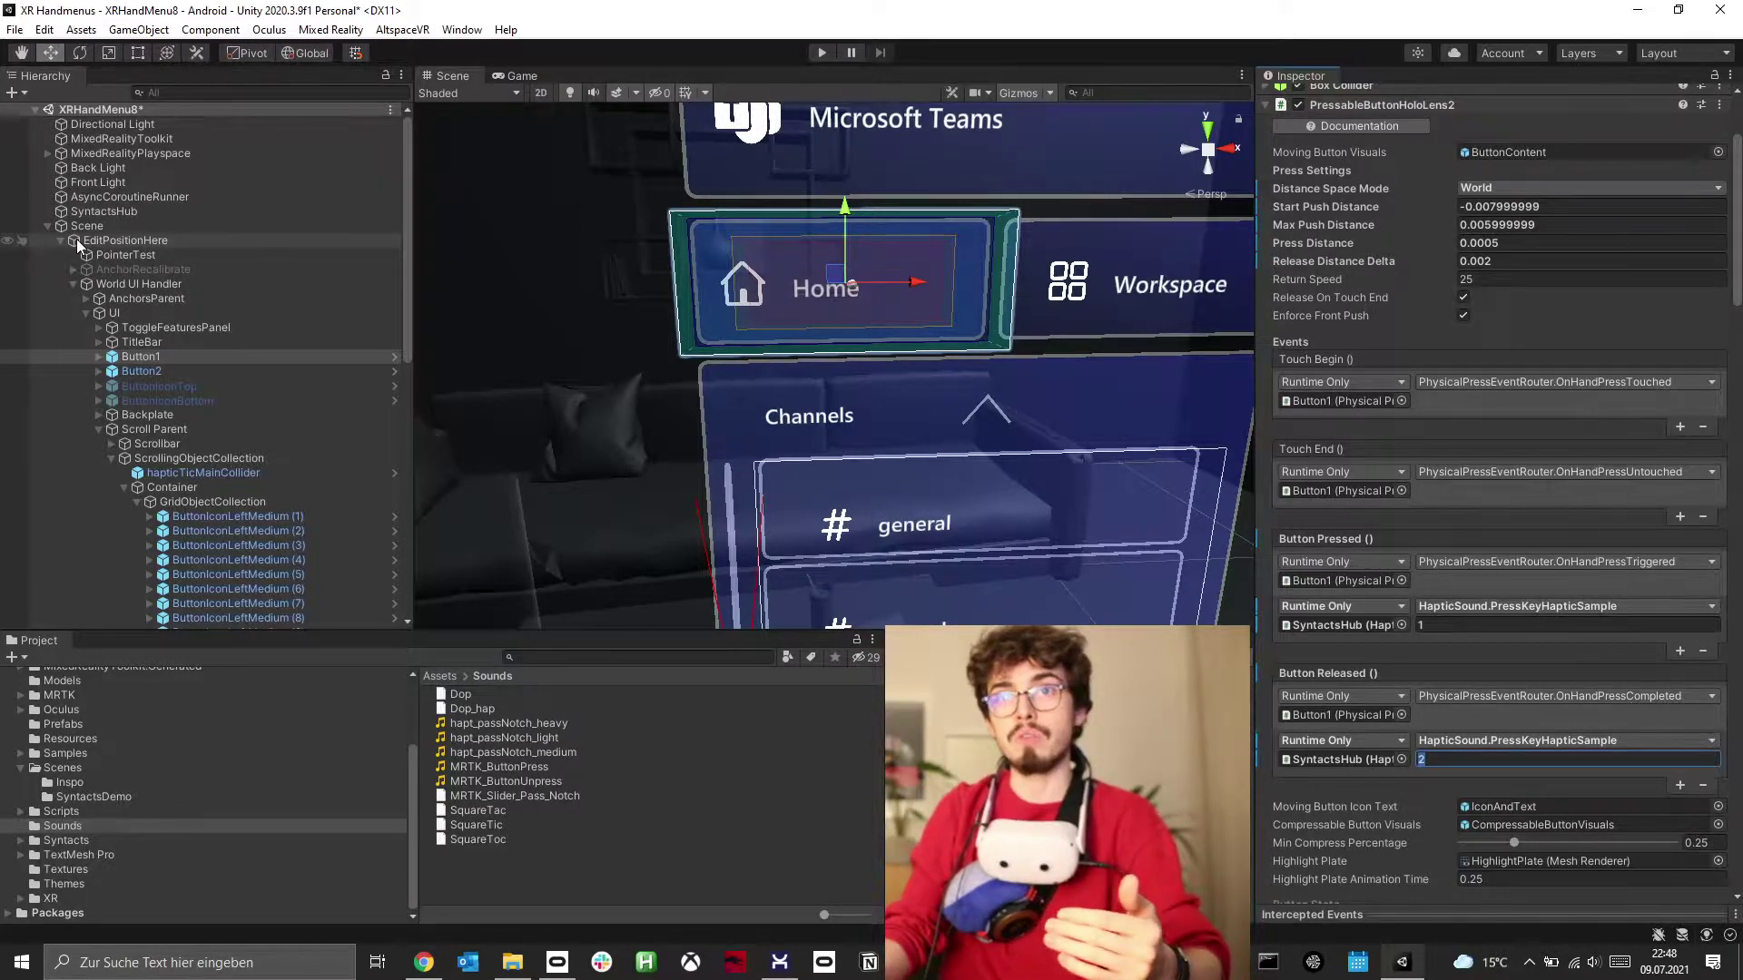
# Select SyntactsHub and scroll its Inspector to the Sound Pattern and Haptic Pattern lists.
pyautogui.click(142, 210)
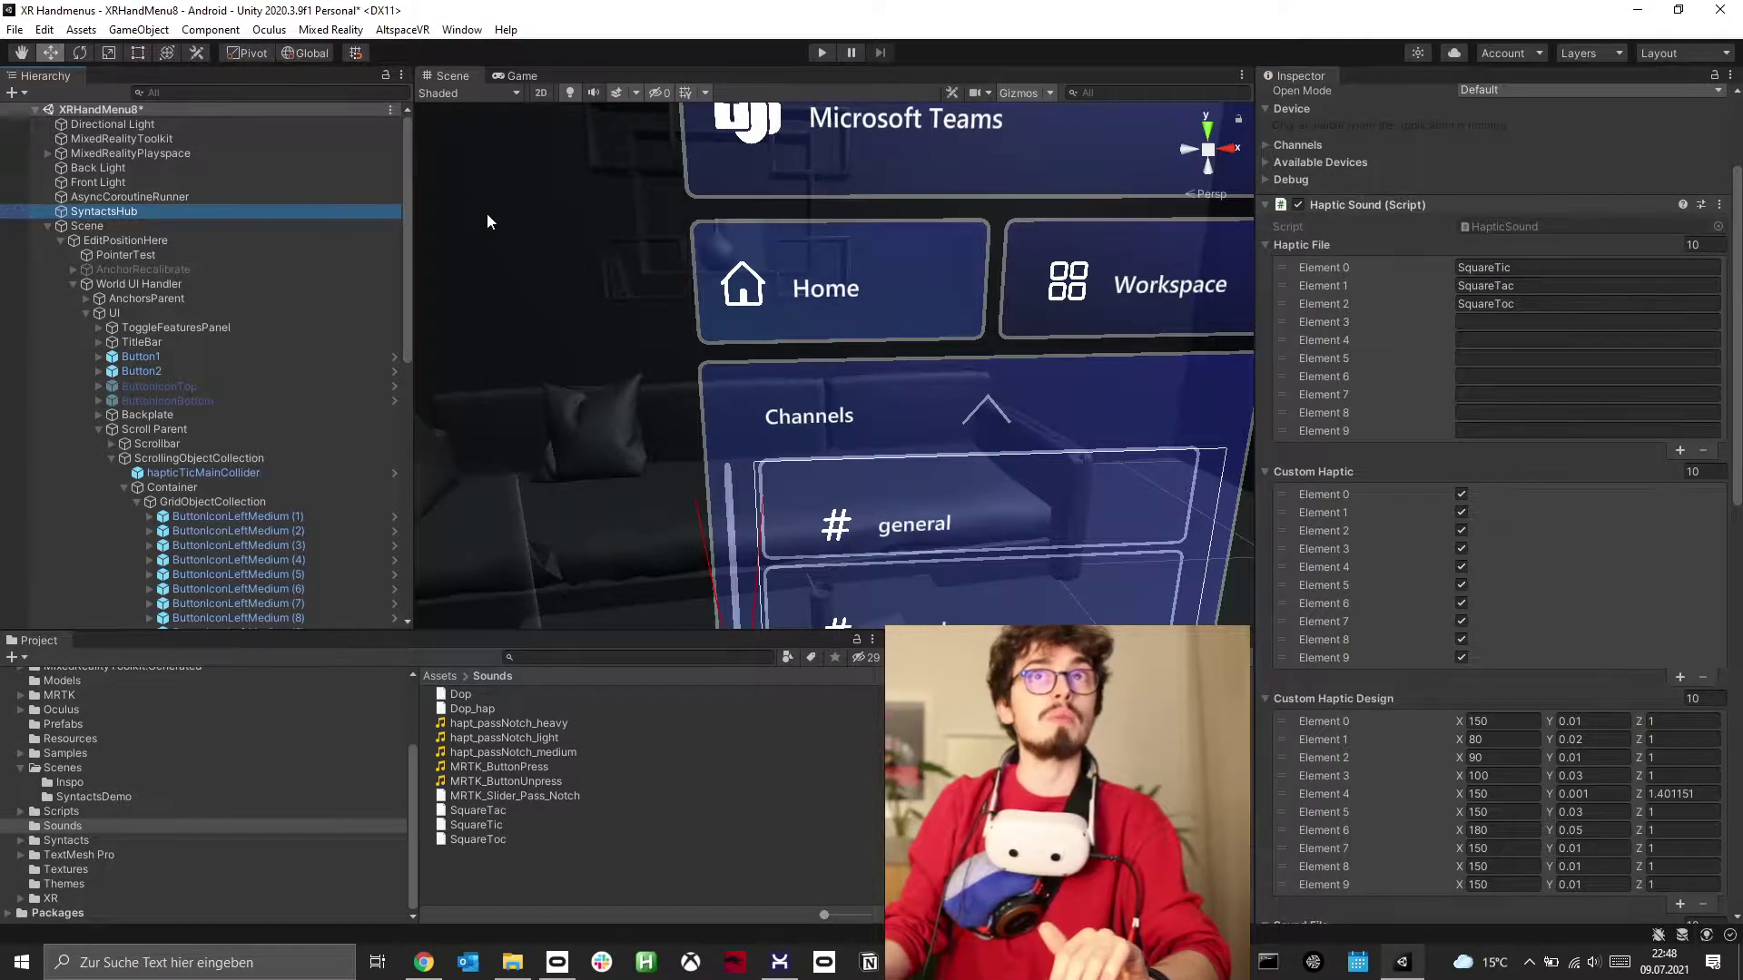
pyautogui.scroll(-10, 1359, 383)
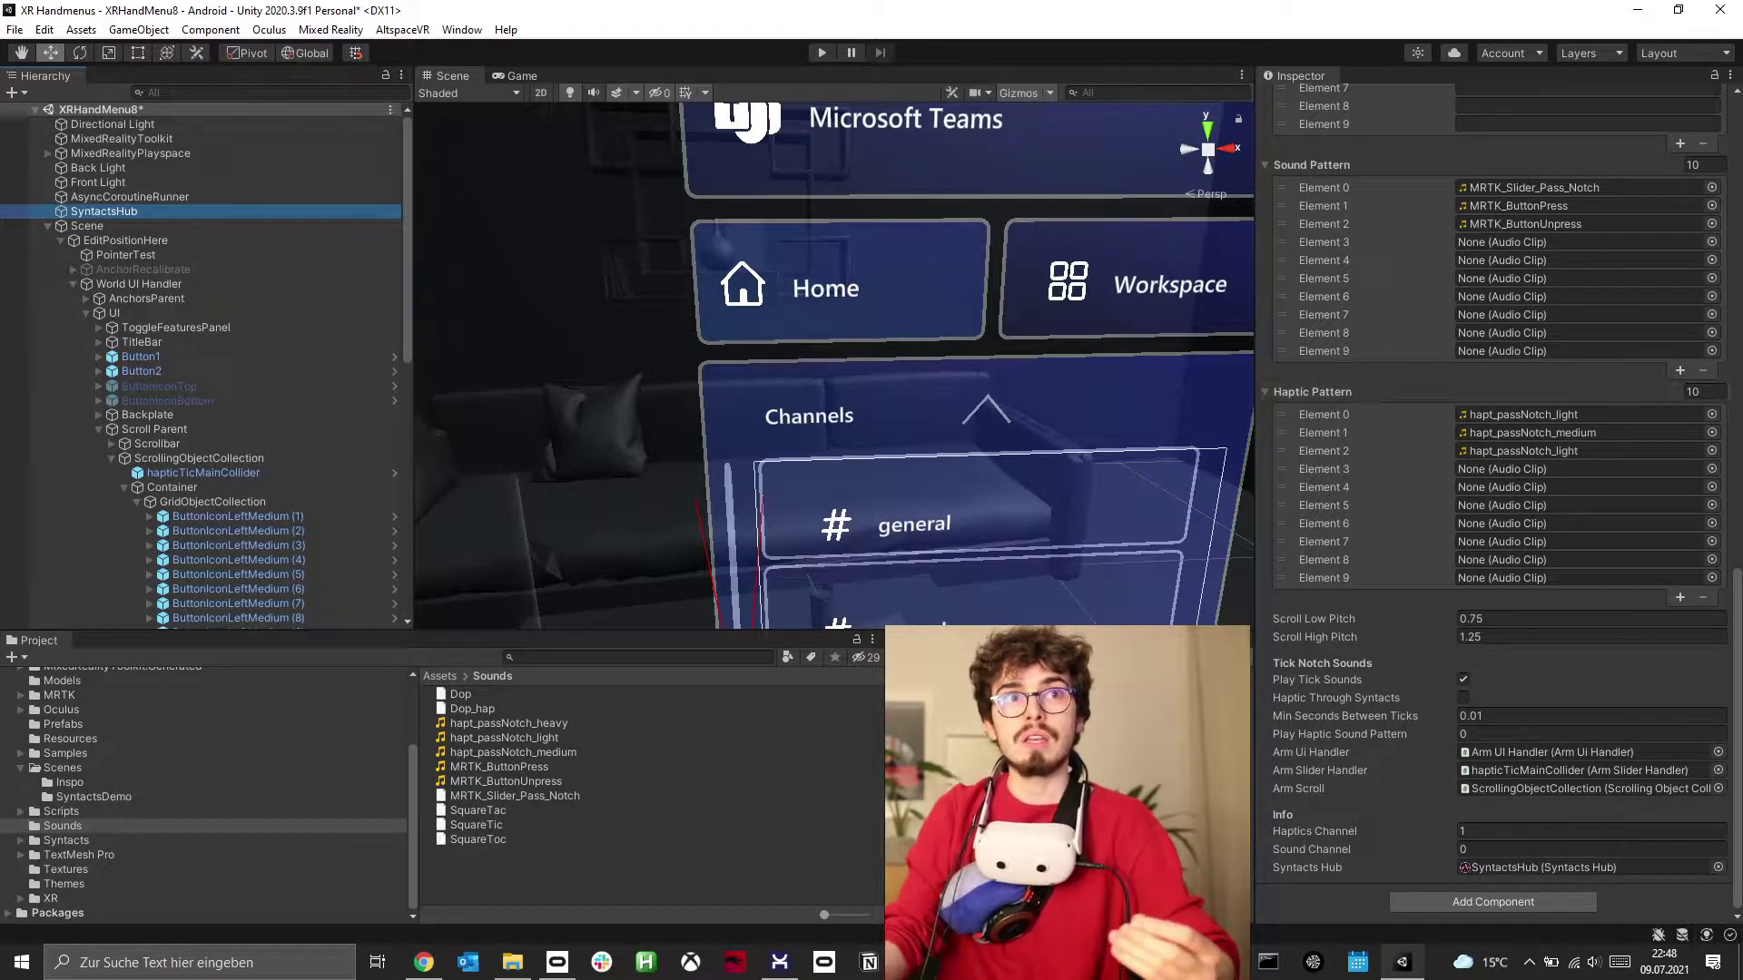
# Bring up the vibr.bytes vibration design in Haptic Composer, then minimize it back to Unity.
pyautogui.click(779, 963)
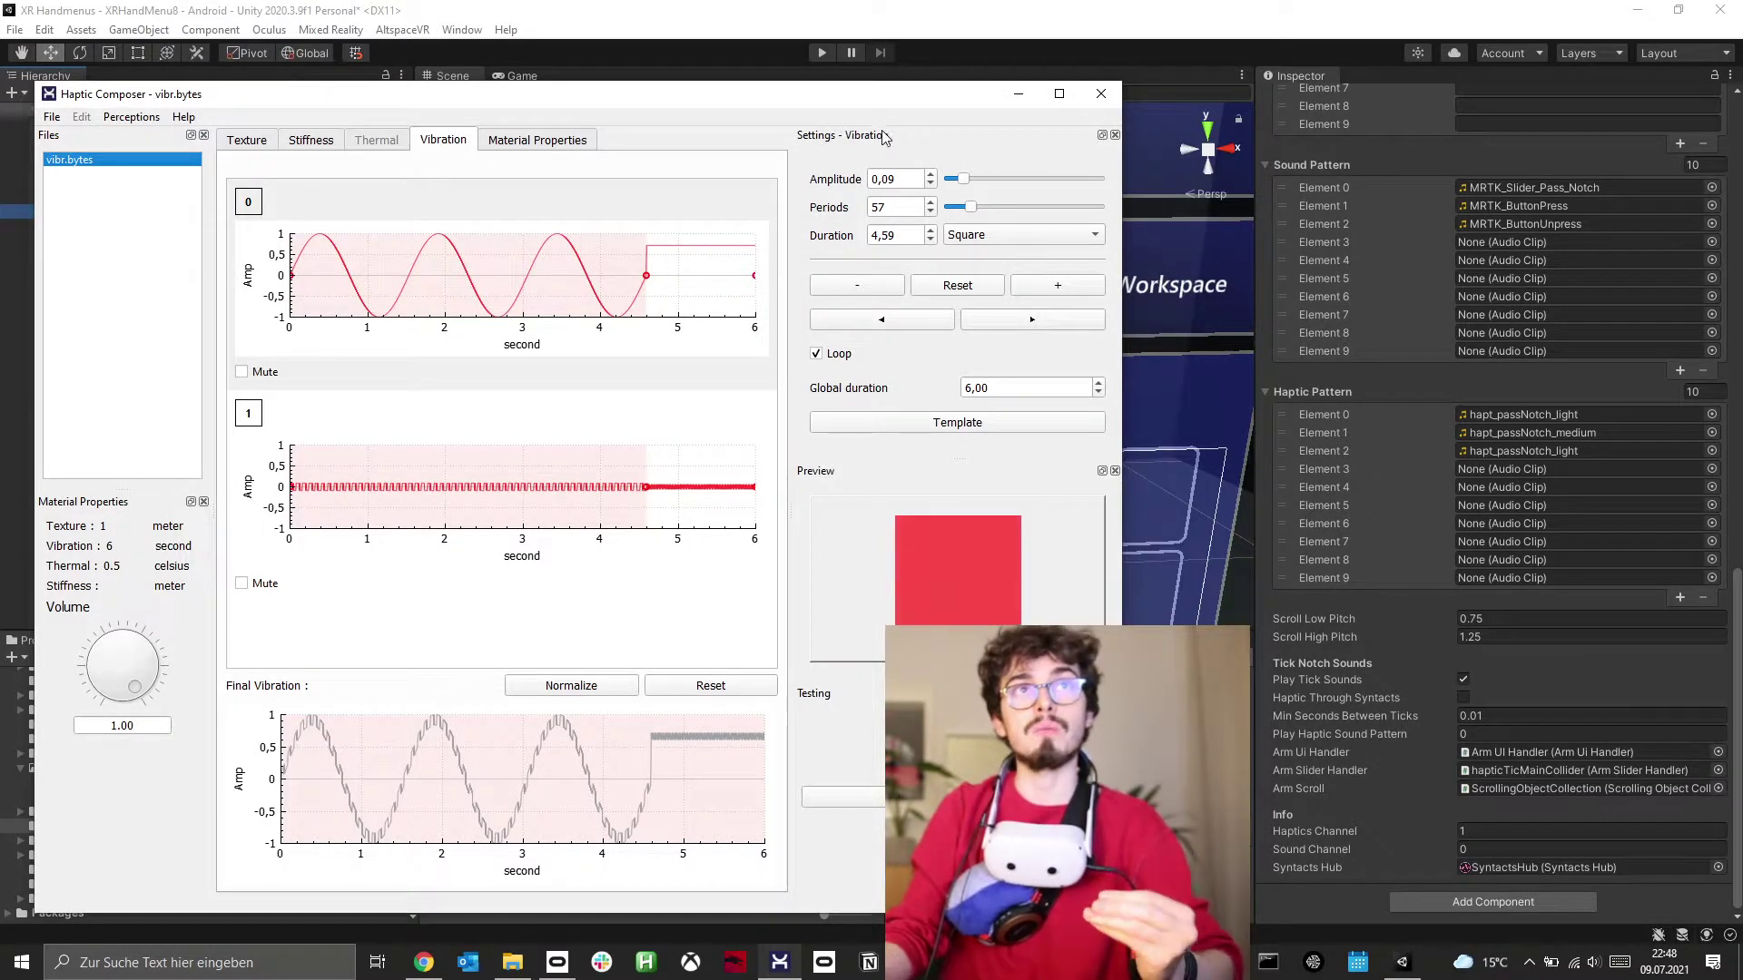
pyautogui.click(1028, 99)
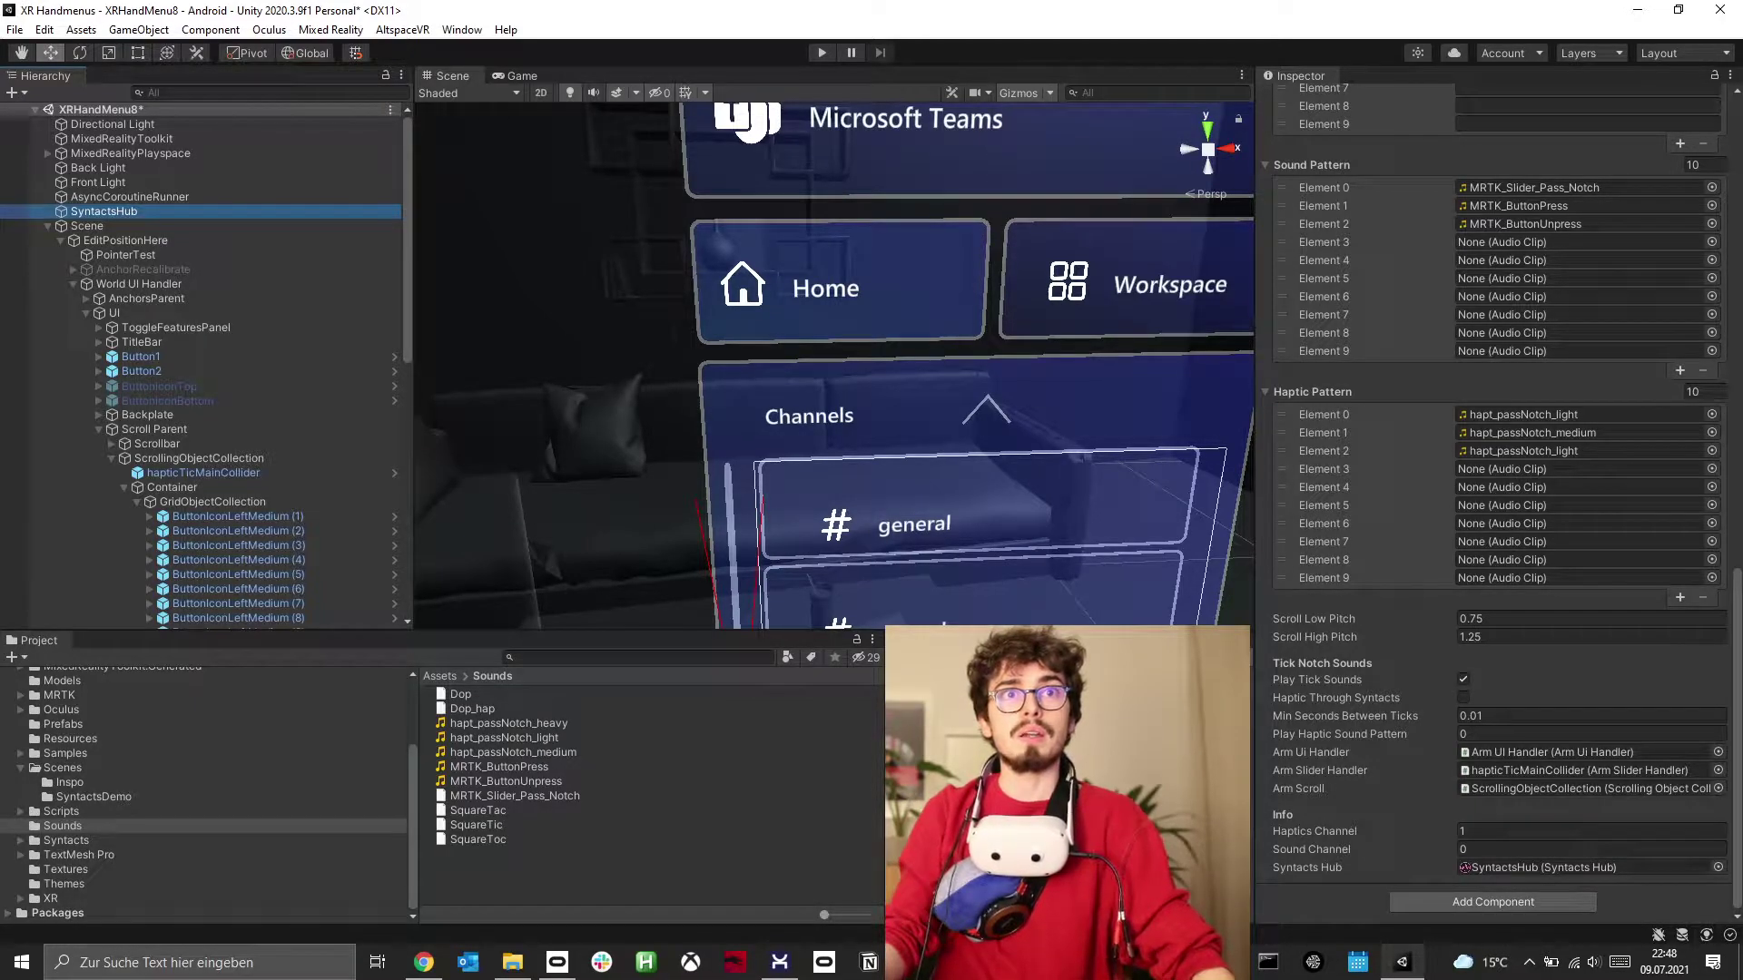
pyautogui.moveTo(915, 962)
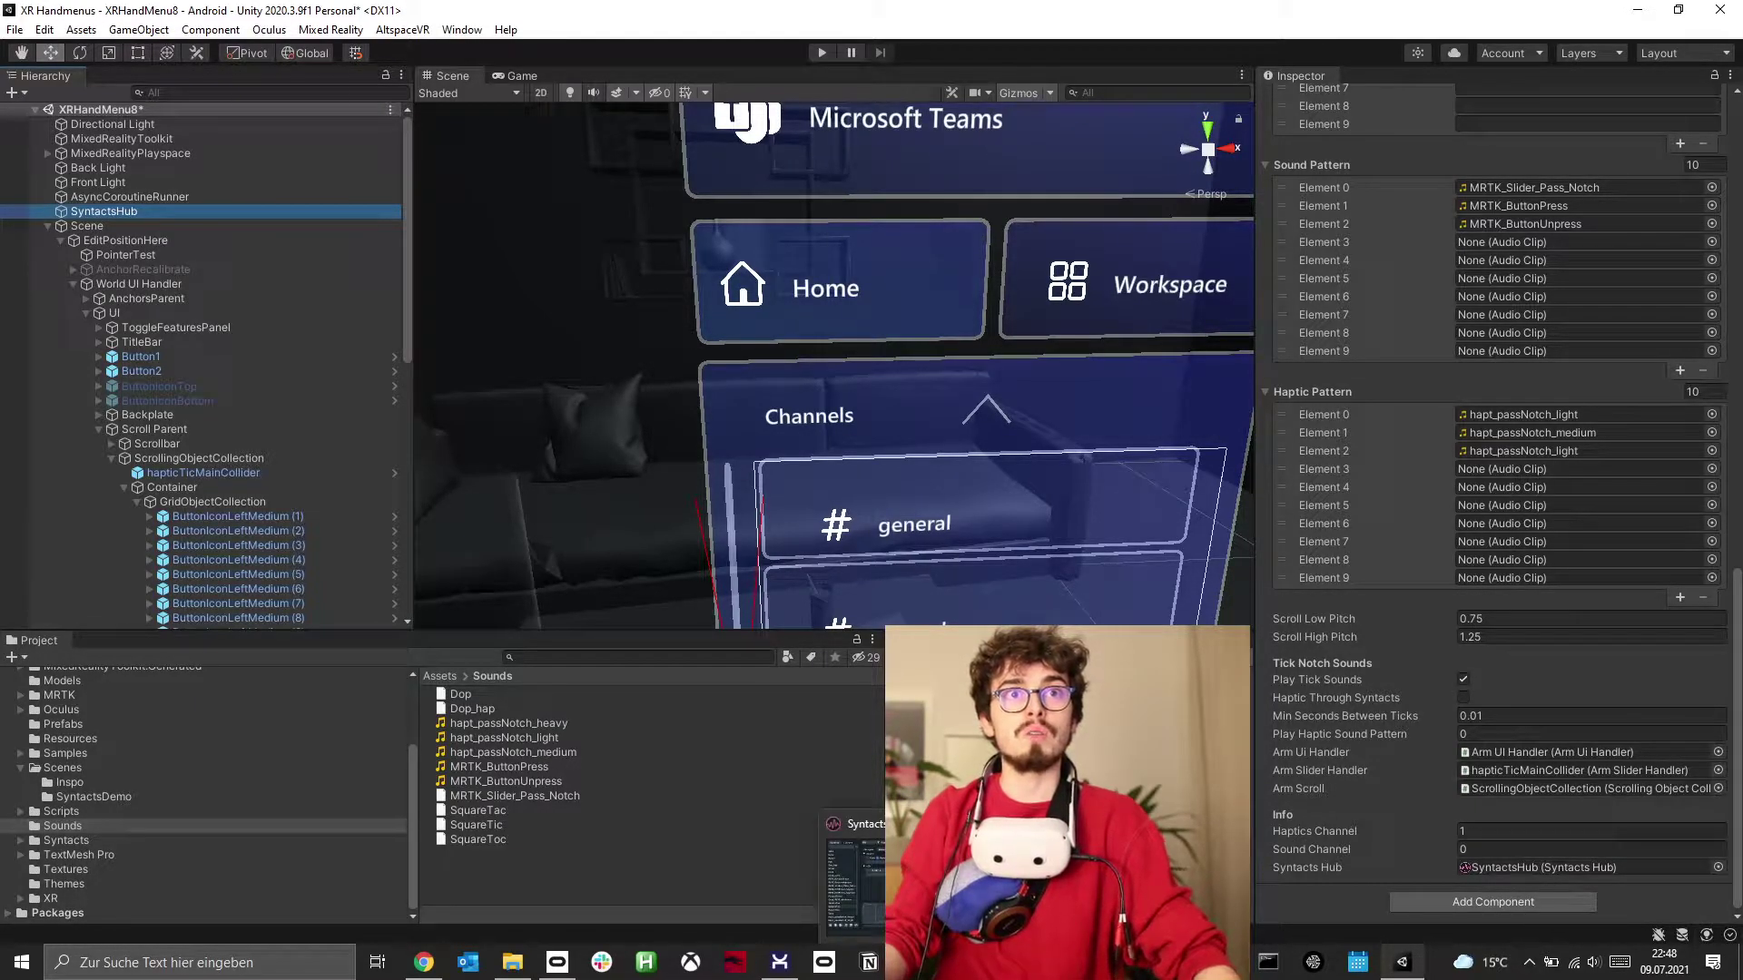
pyautogui.click(908, 876)
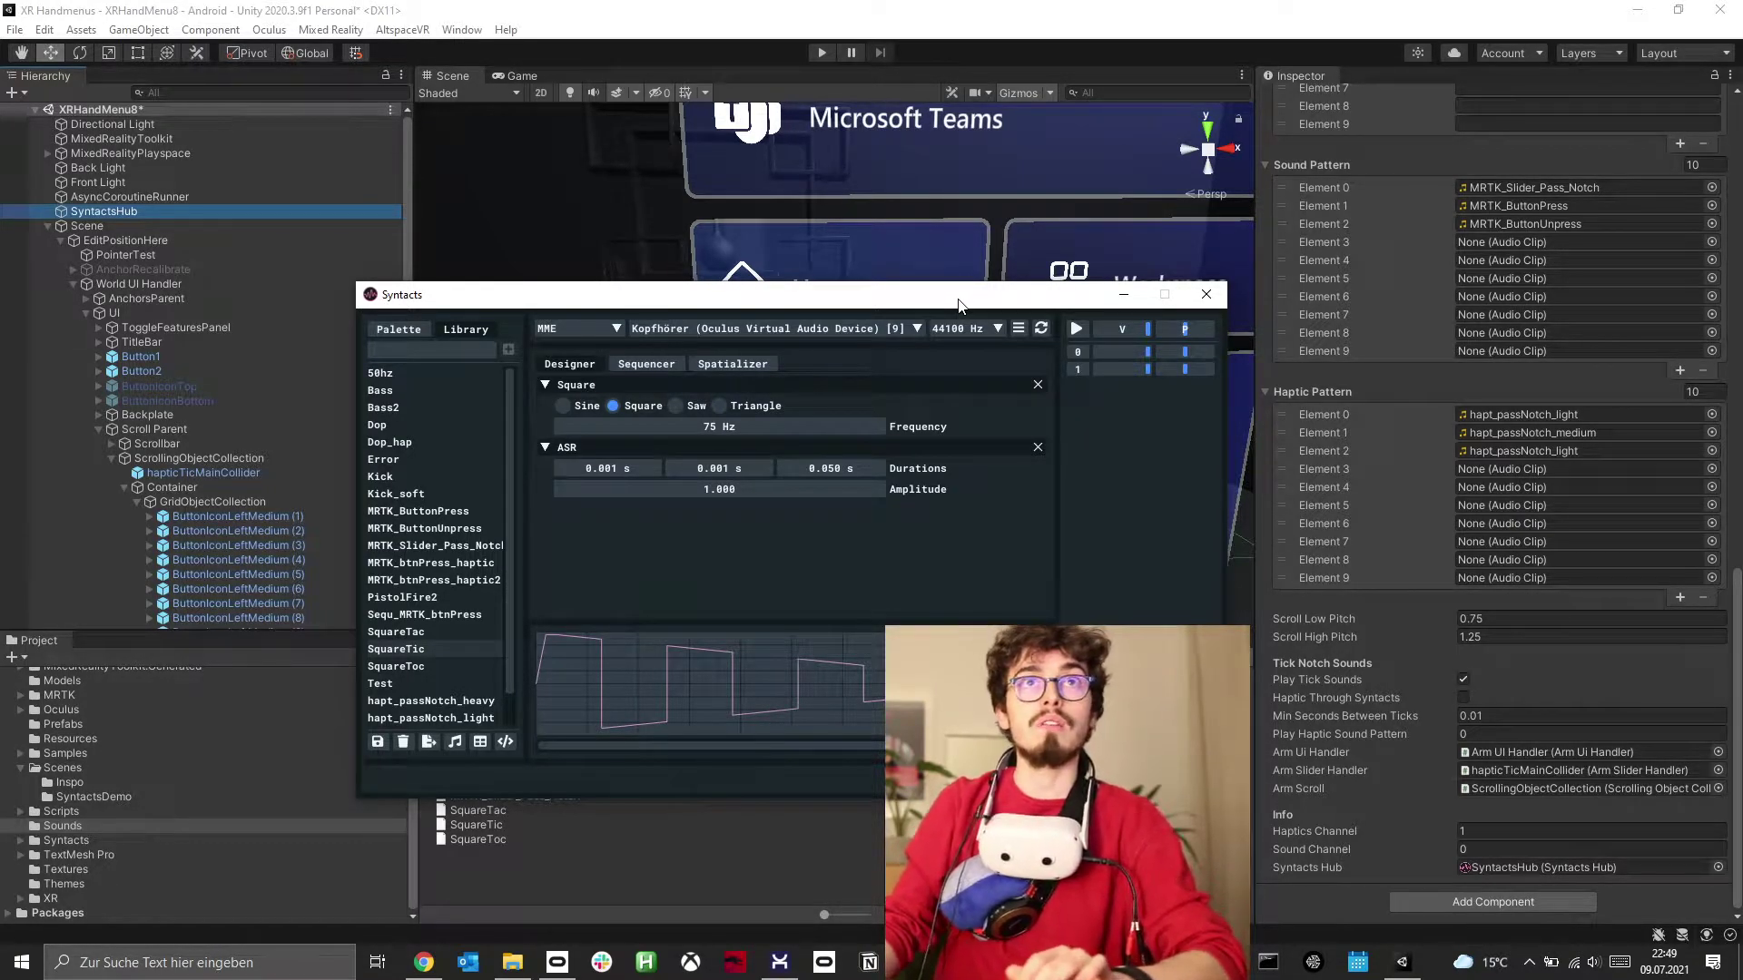
pyautogui.moveTo(957, 304); pyautogui.dragTo(1008, 383)
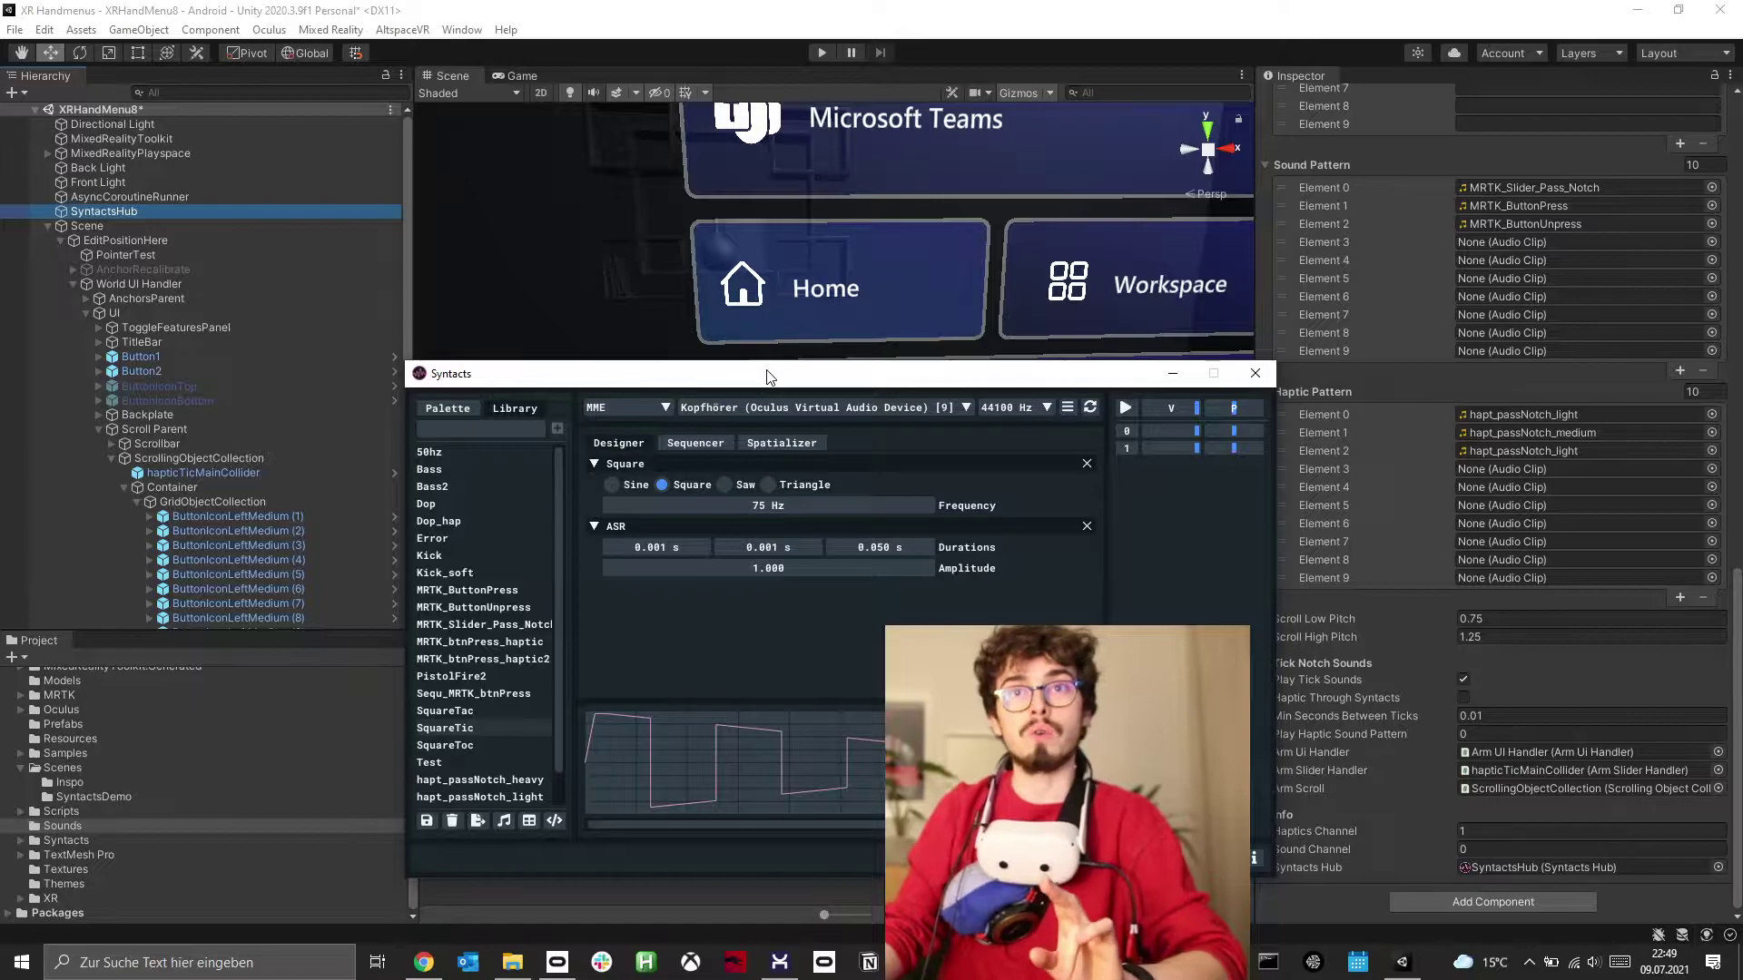
pyautogui.moveTo(767, 377); pyautogui.dragTo(759, 371)
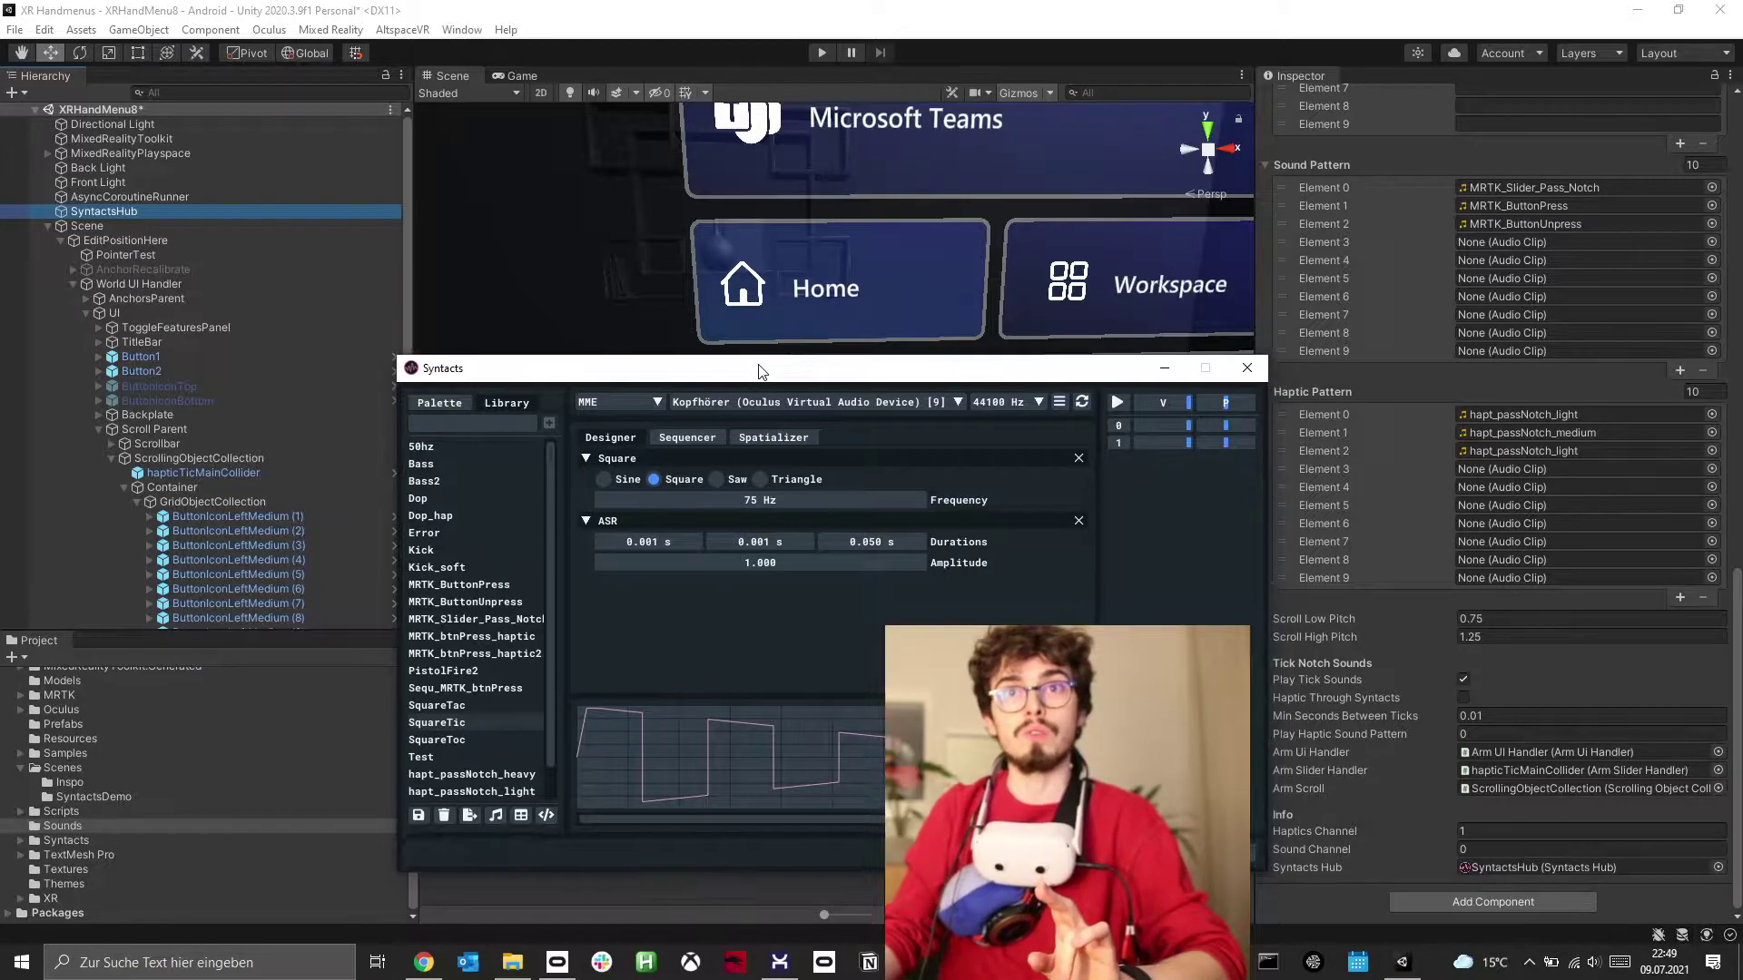
pyautogui.click(1165, 372)
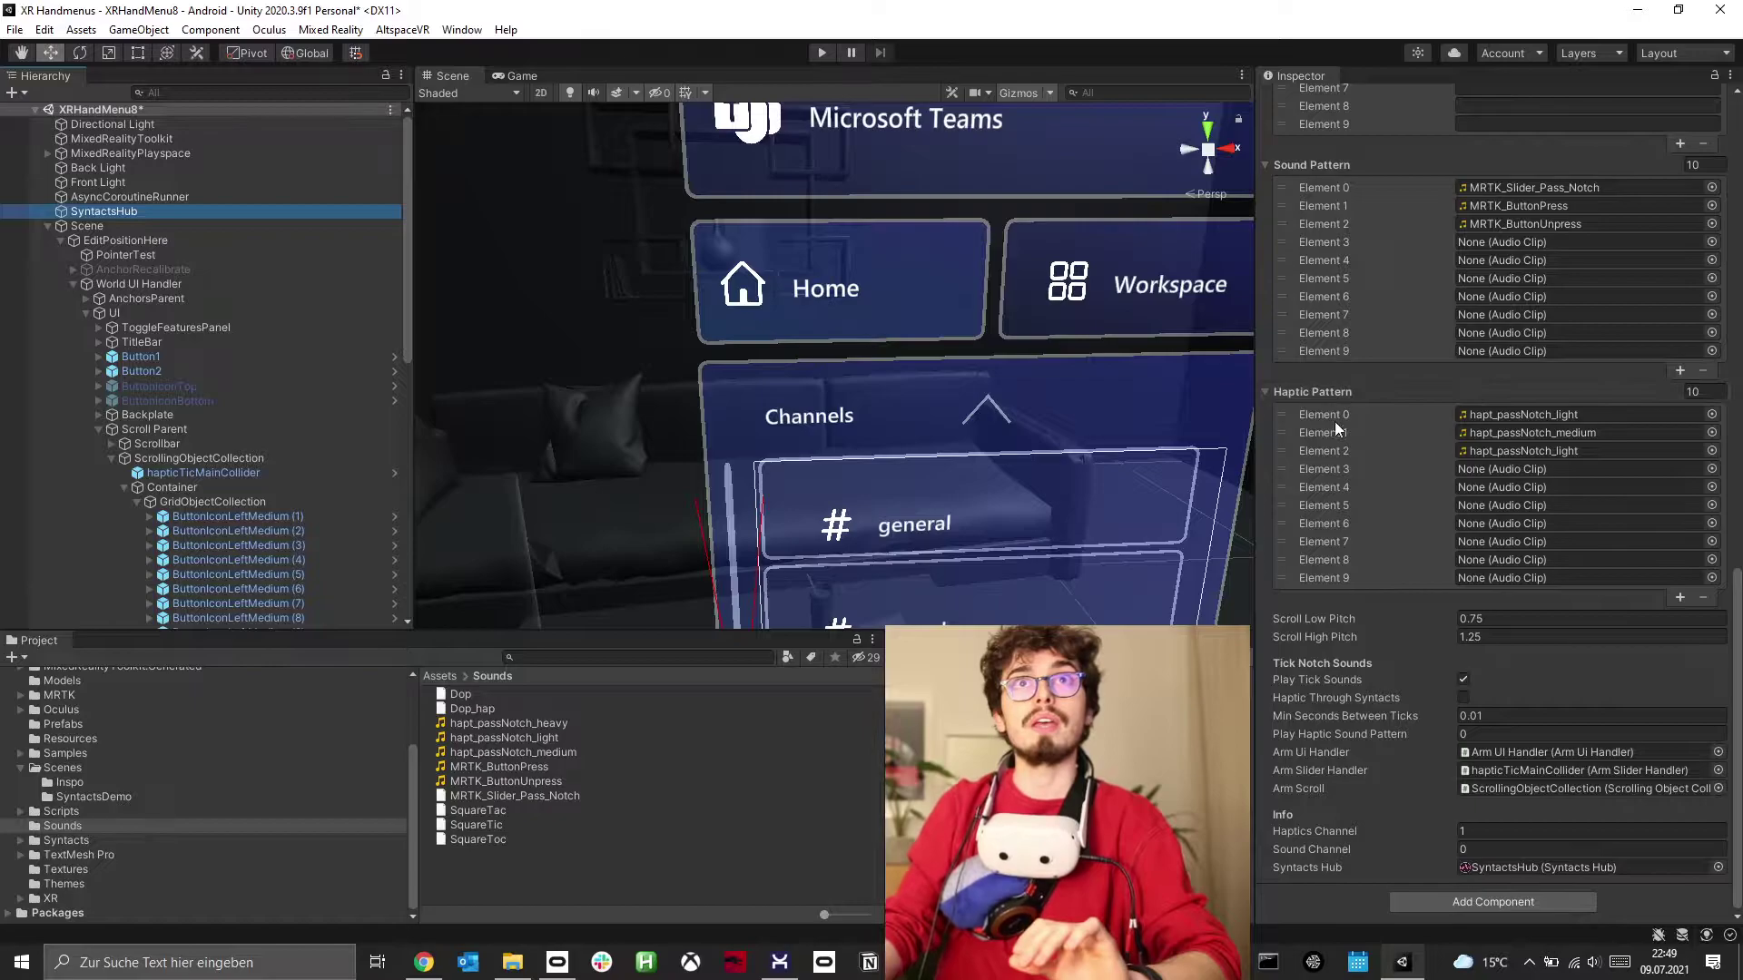
pyautogui.click(1324, 164)
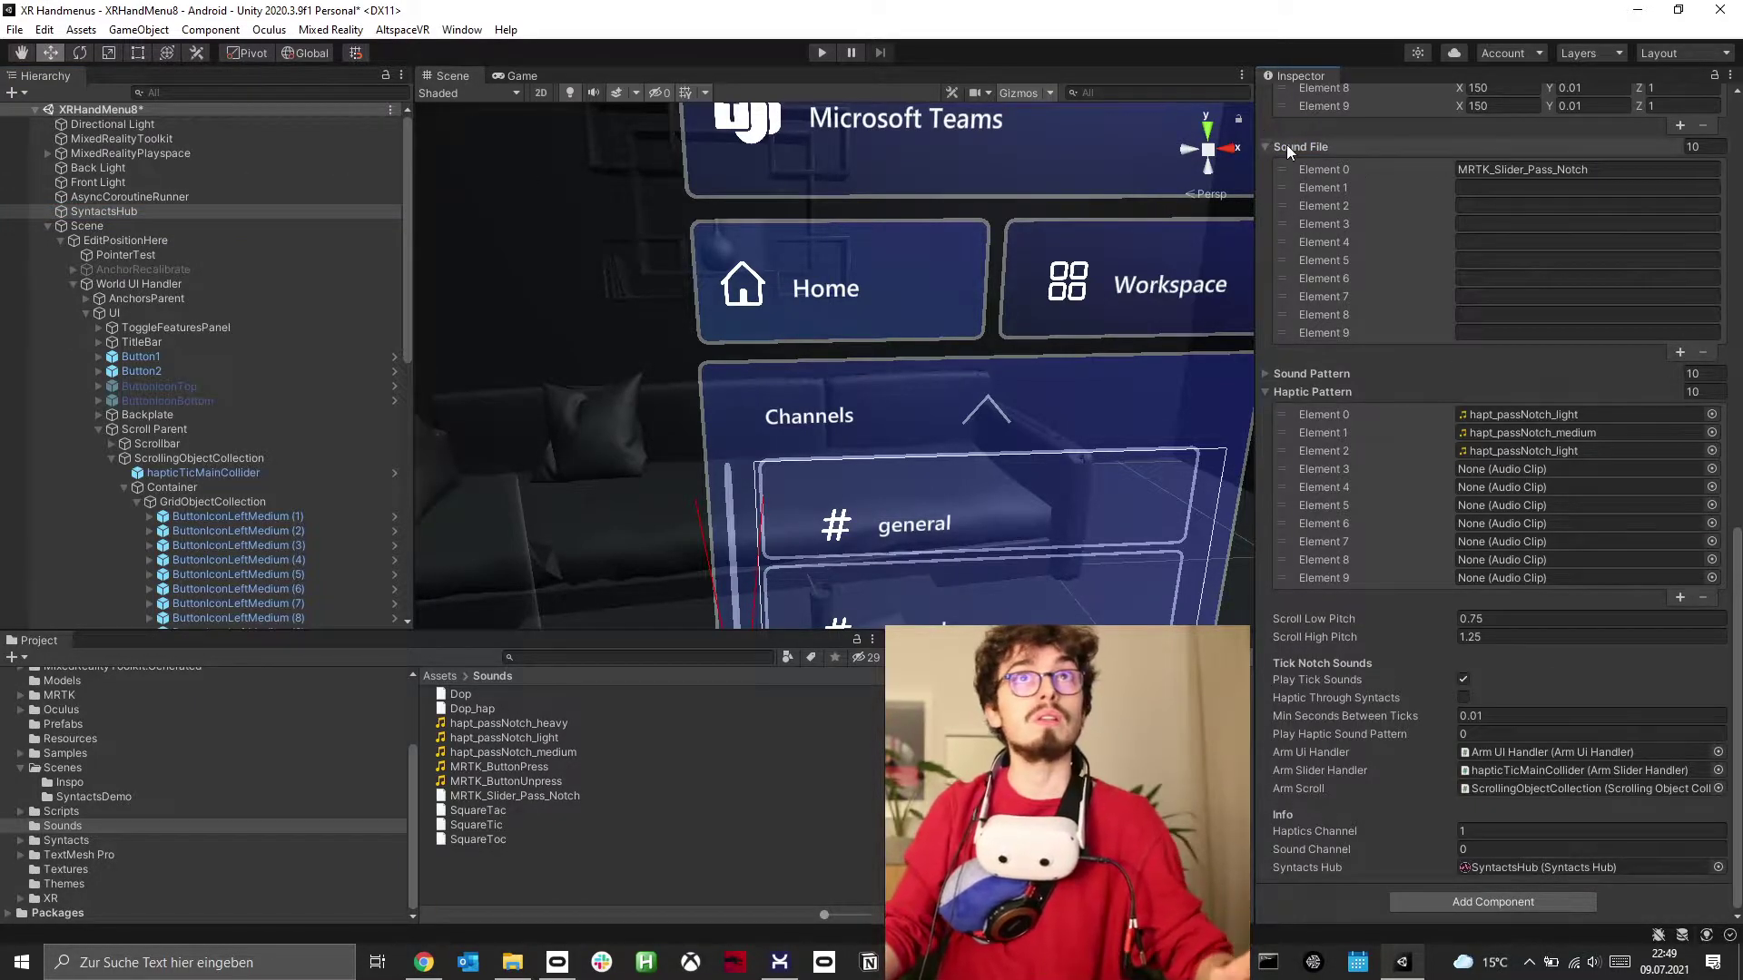
pyautogui.click(1287, 147)
pyautogui.click(1295, 370)
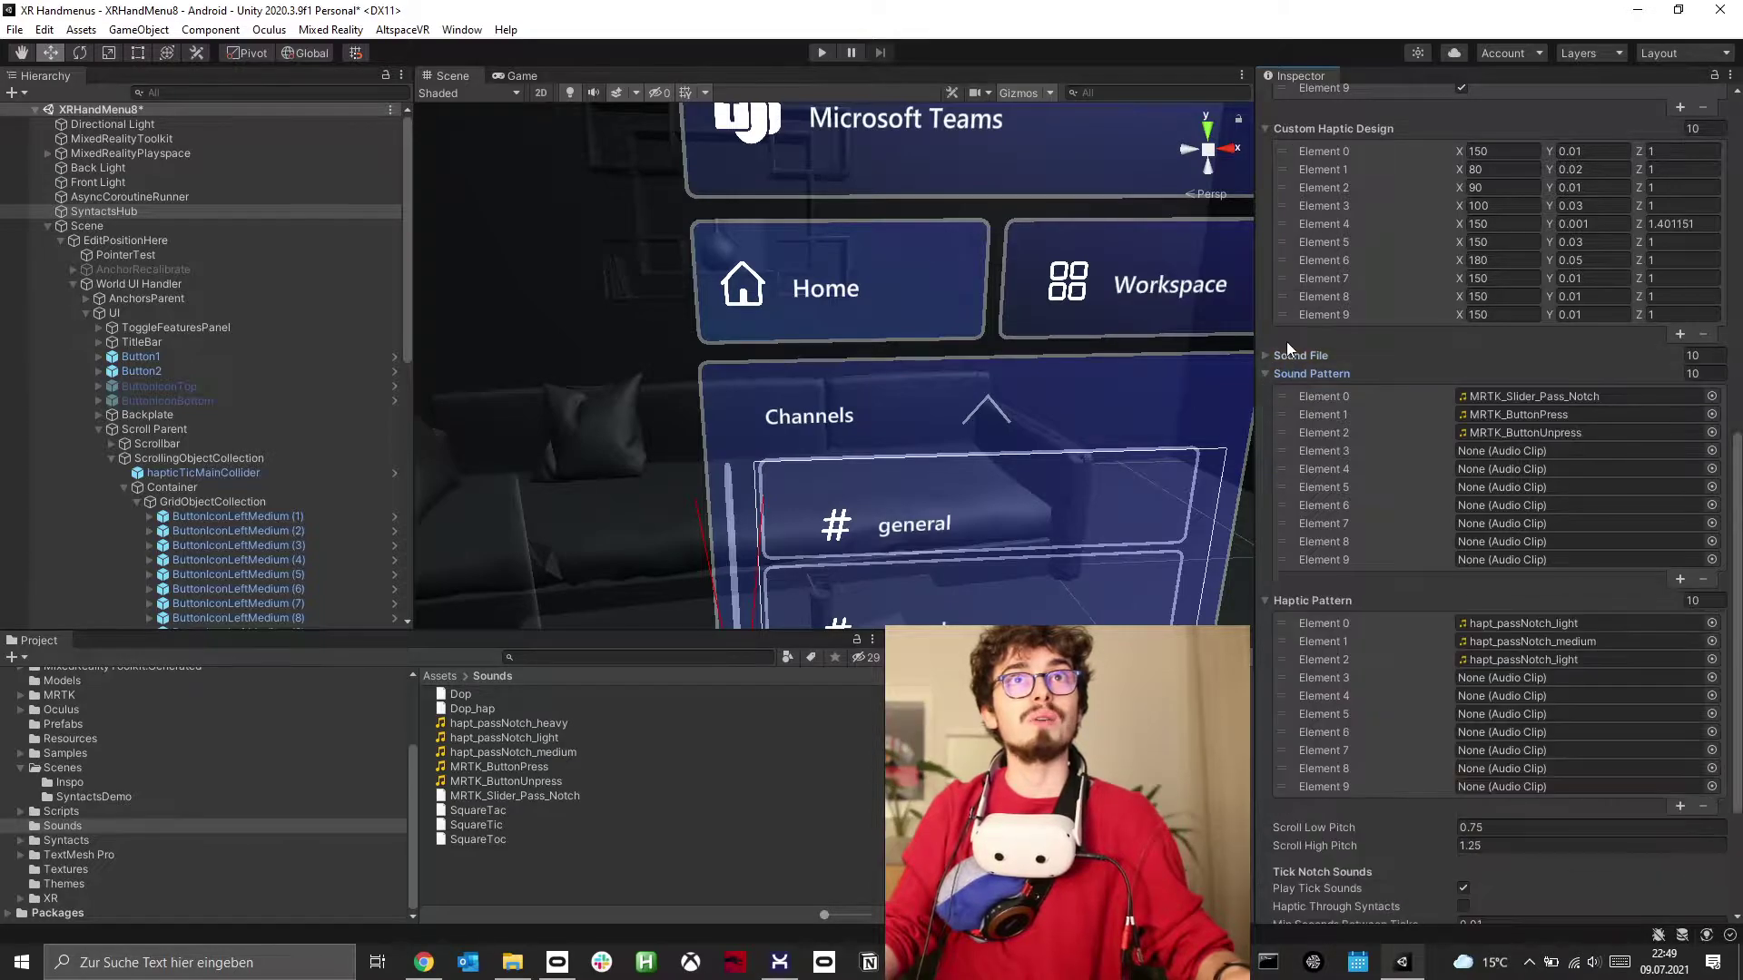
pyautogui.click(1291, 354)
pyautogui.scroll(-5, 1311, 394)
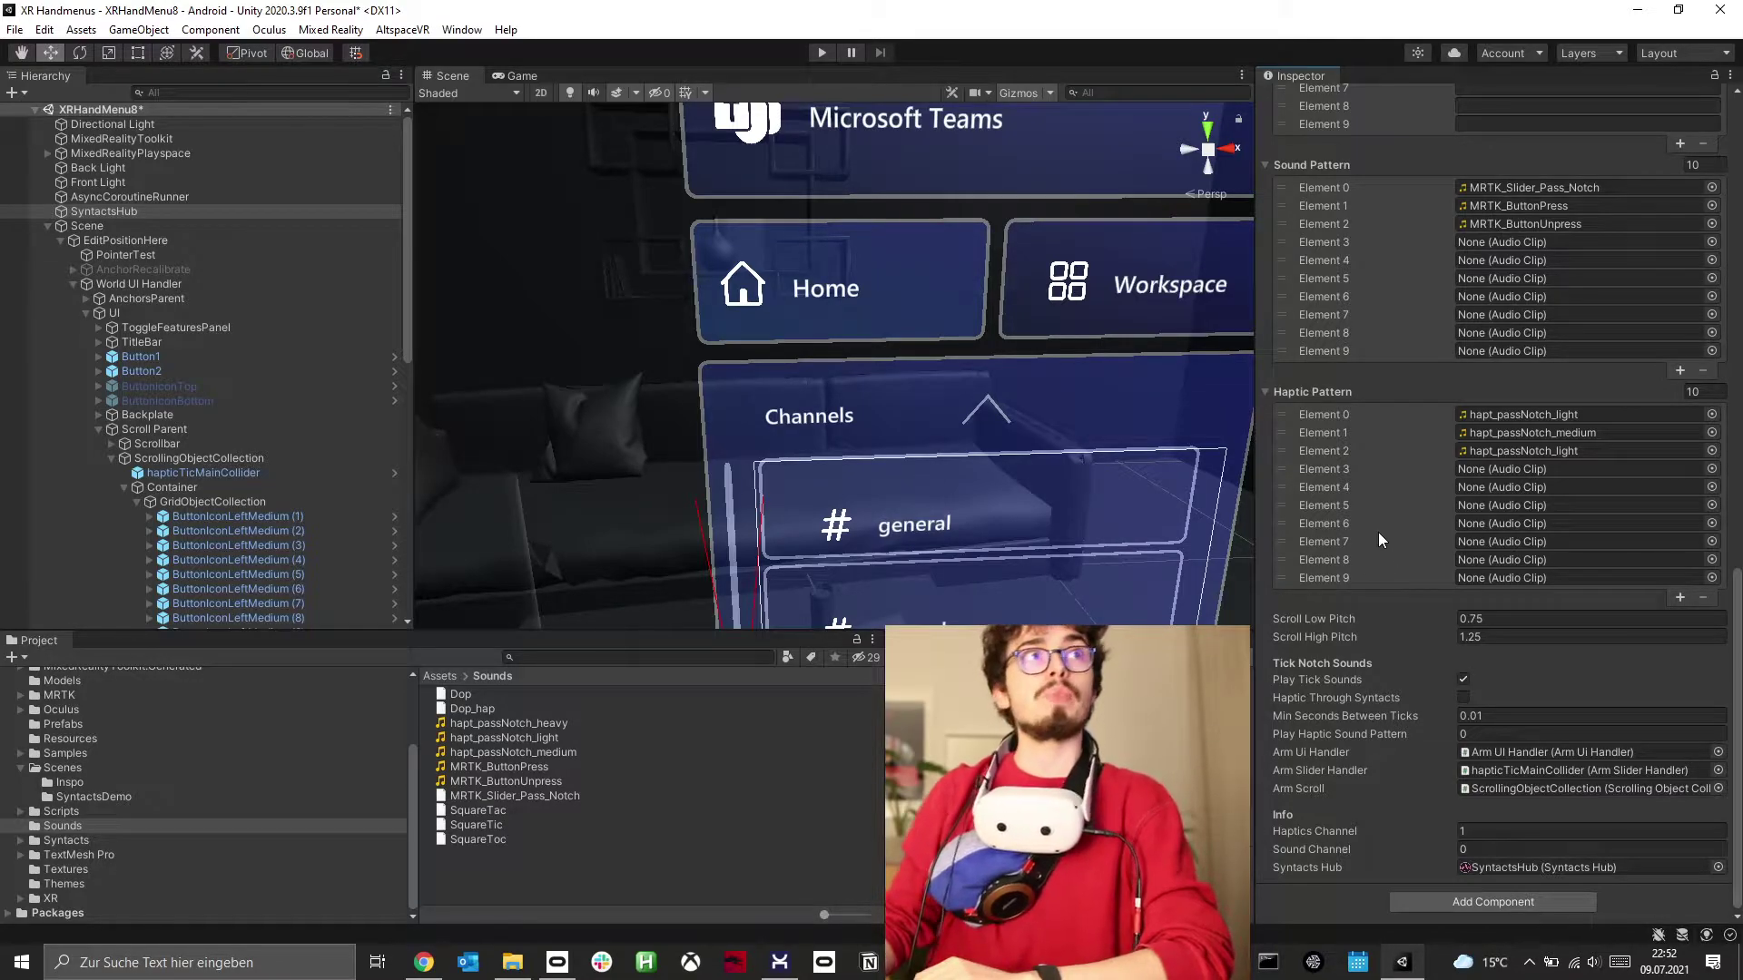
pyautogui.click(822, 51)
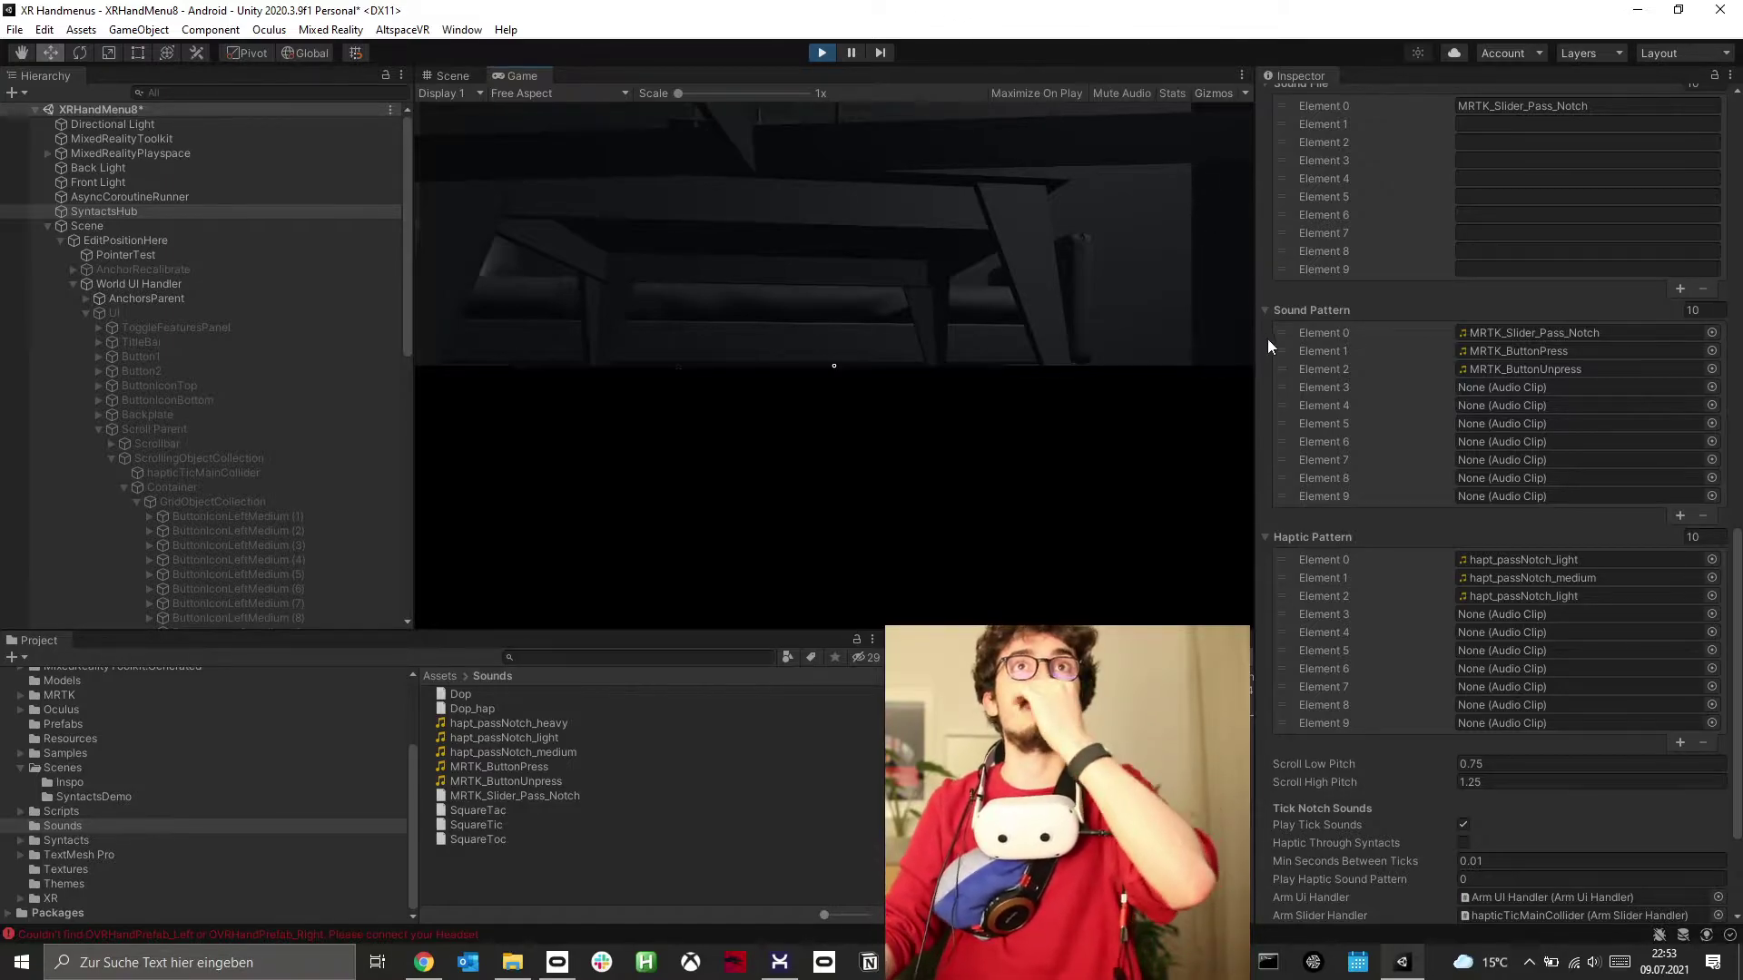
pyautogui.scroll(10, 1372, 406)
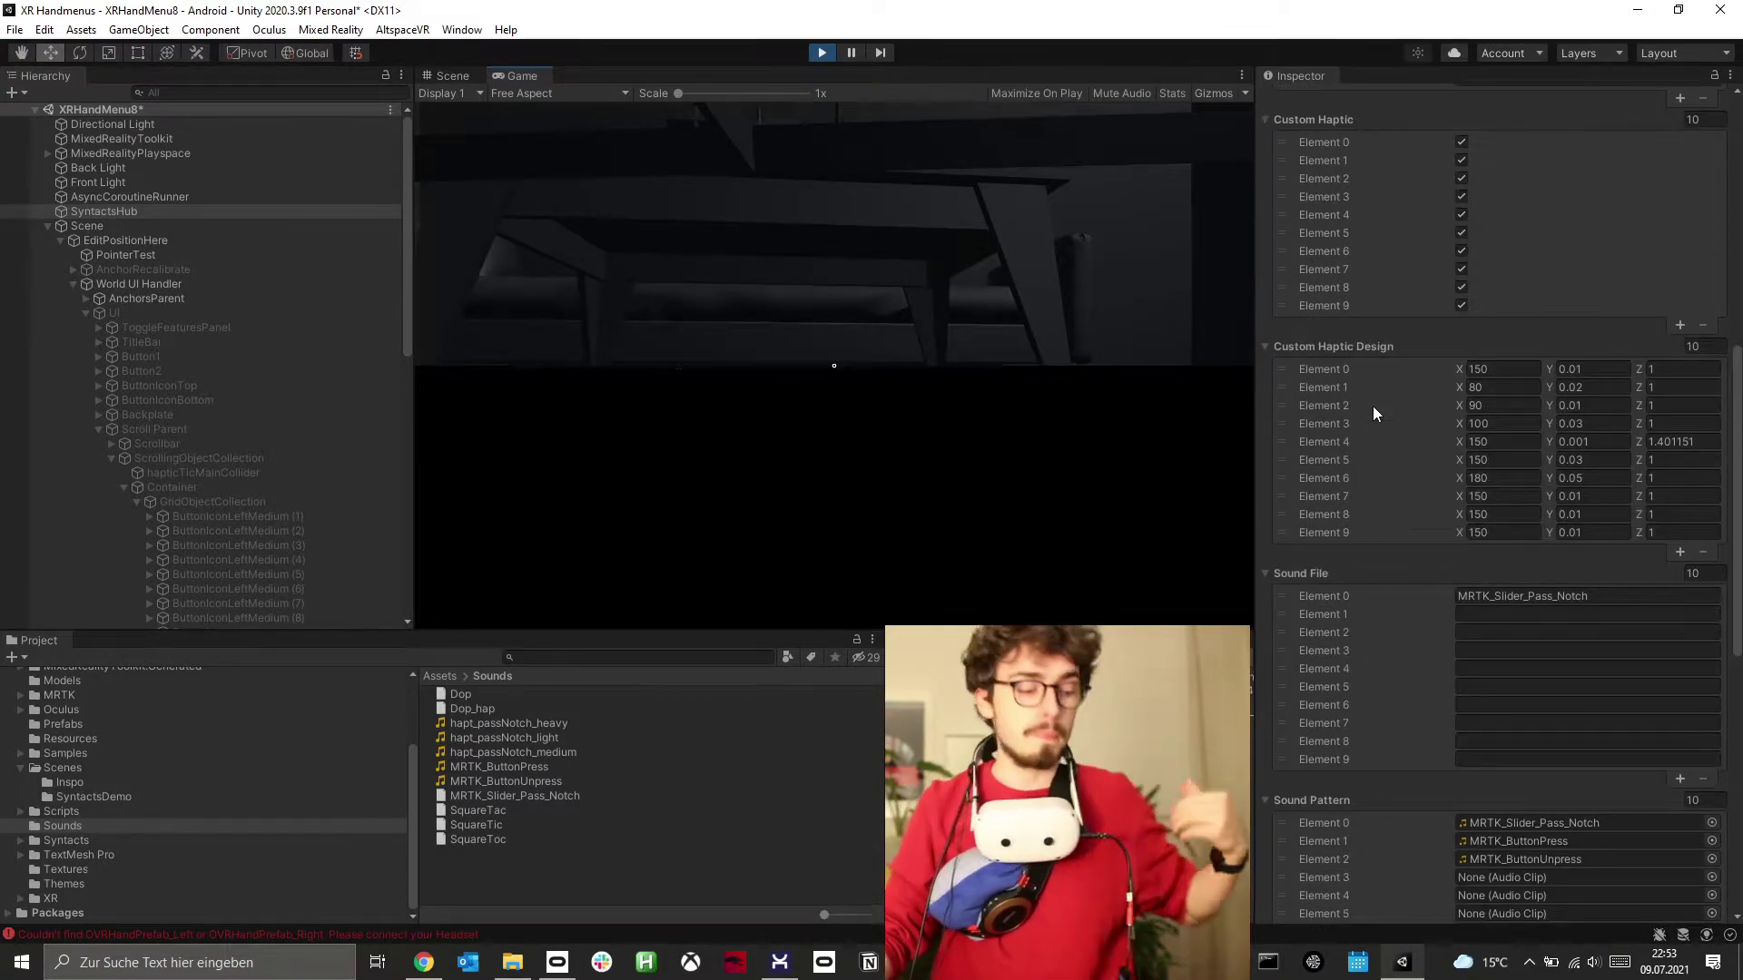
pyautogui.scroll(8, 1372, 405)
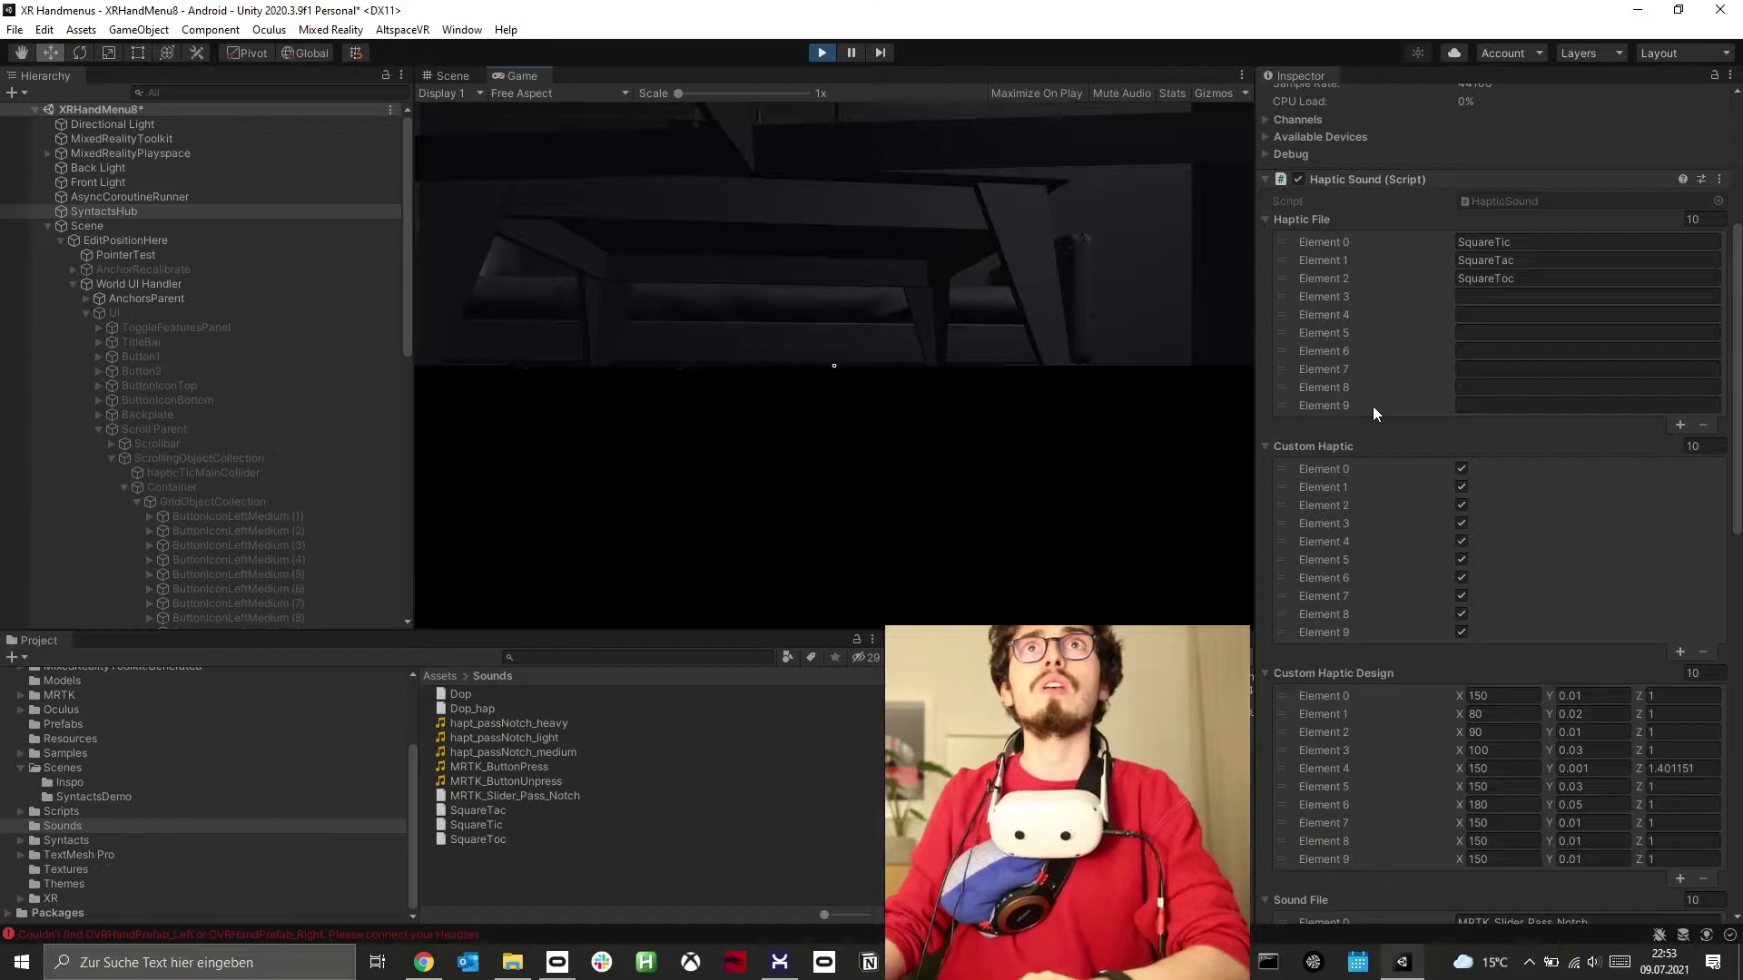
pyautogui.scroll(4, 1372, 406)
pyautogui.scroll(-8, 1372, 416)
pyautogui.scroll(4, 1372, 415)
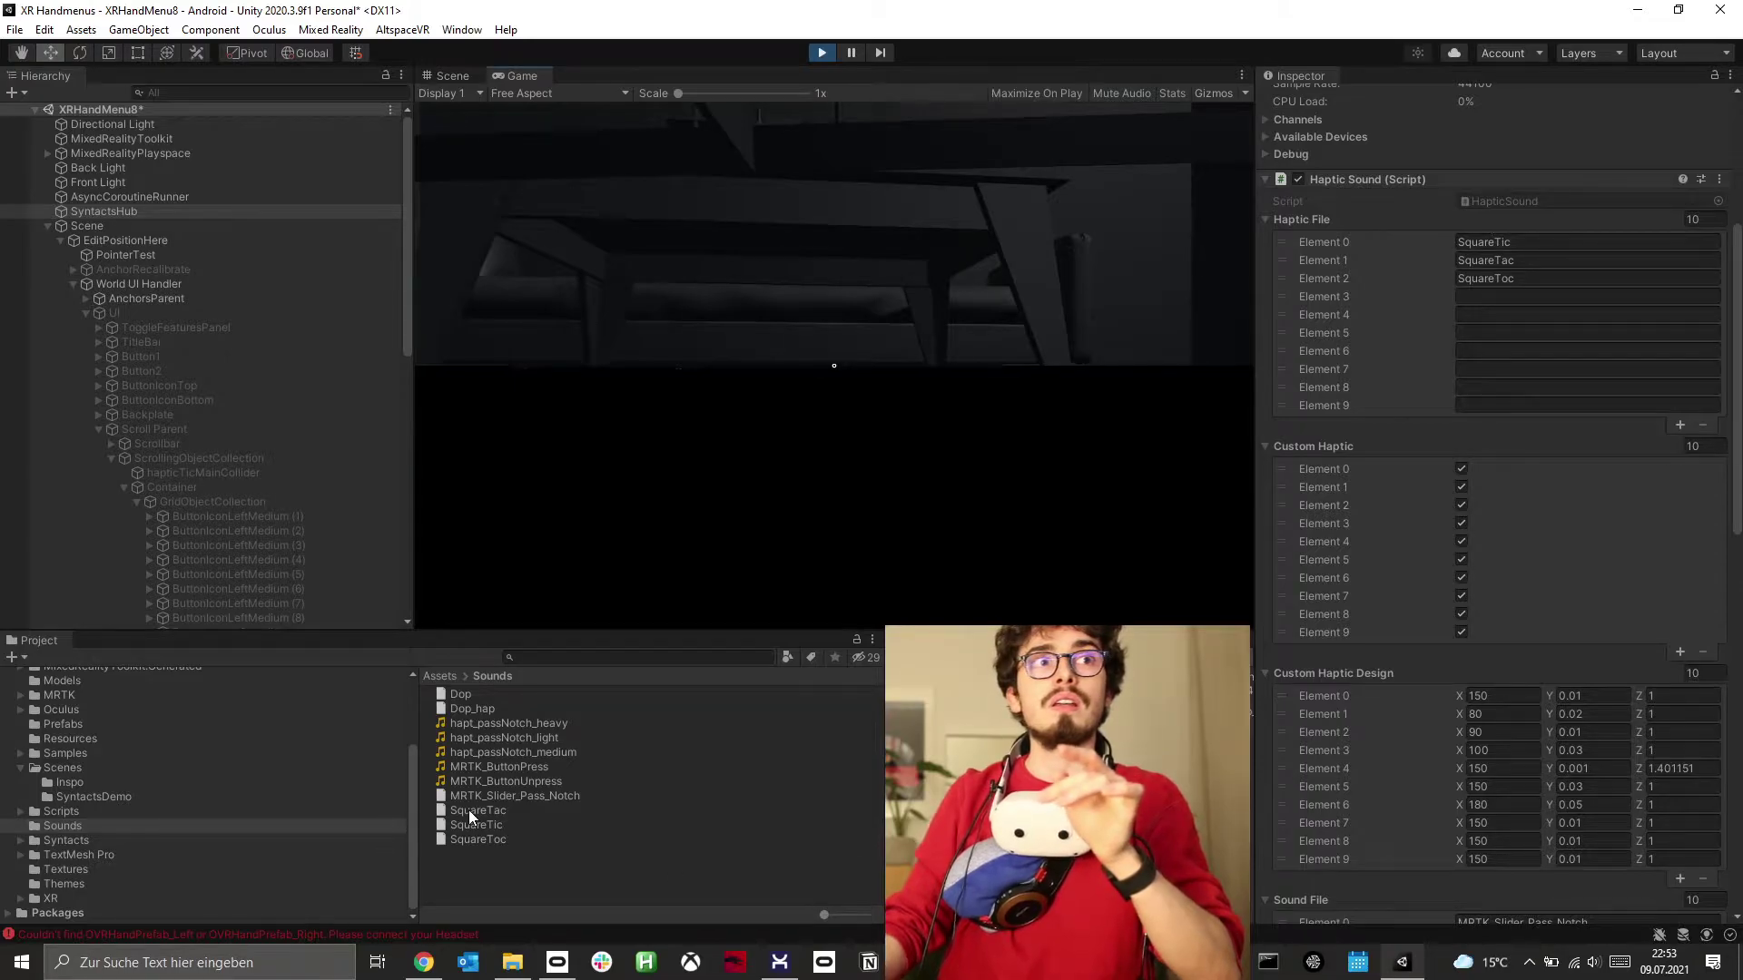
pyautogui.click(780, 962)
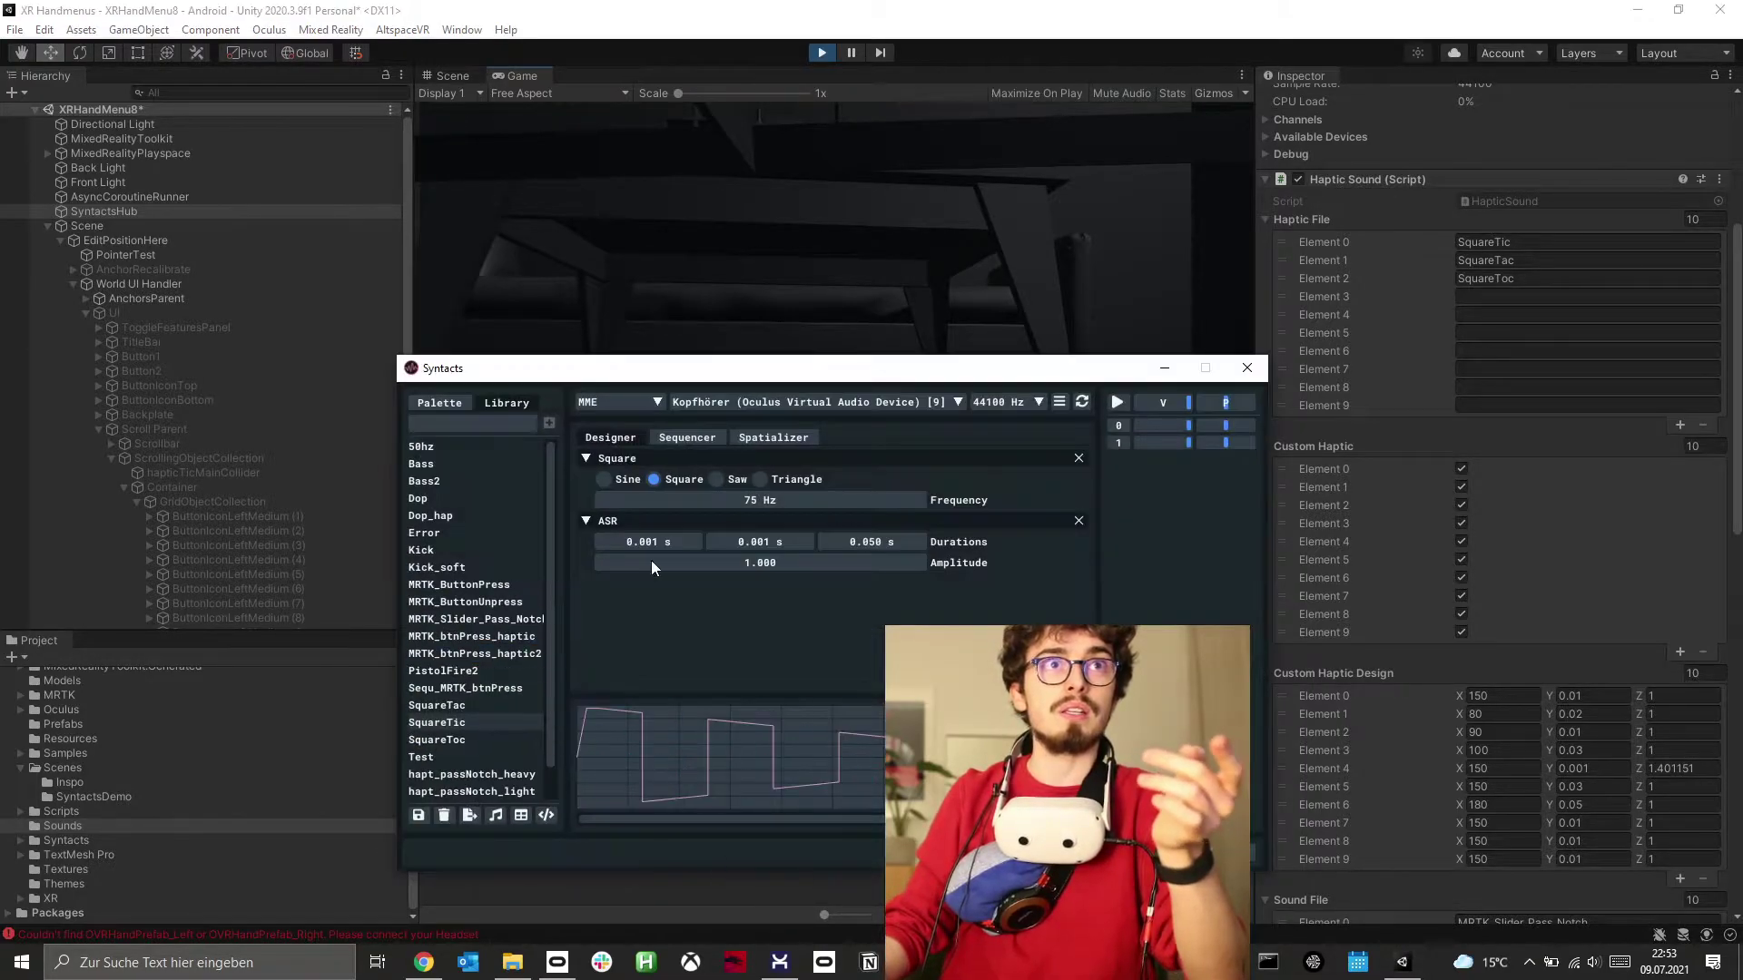
pyautogui.click(421, 601)
pyautogui.click(437, 723)
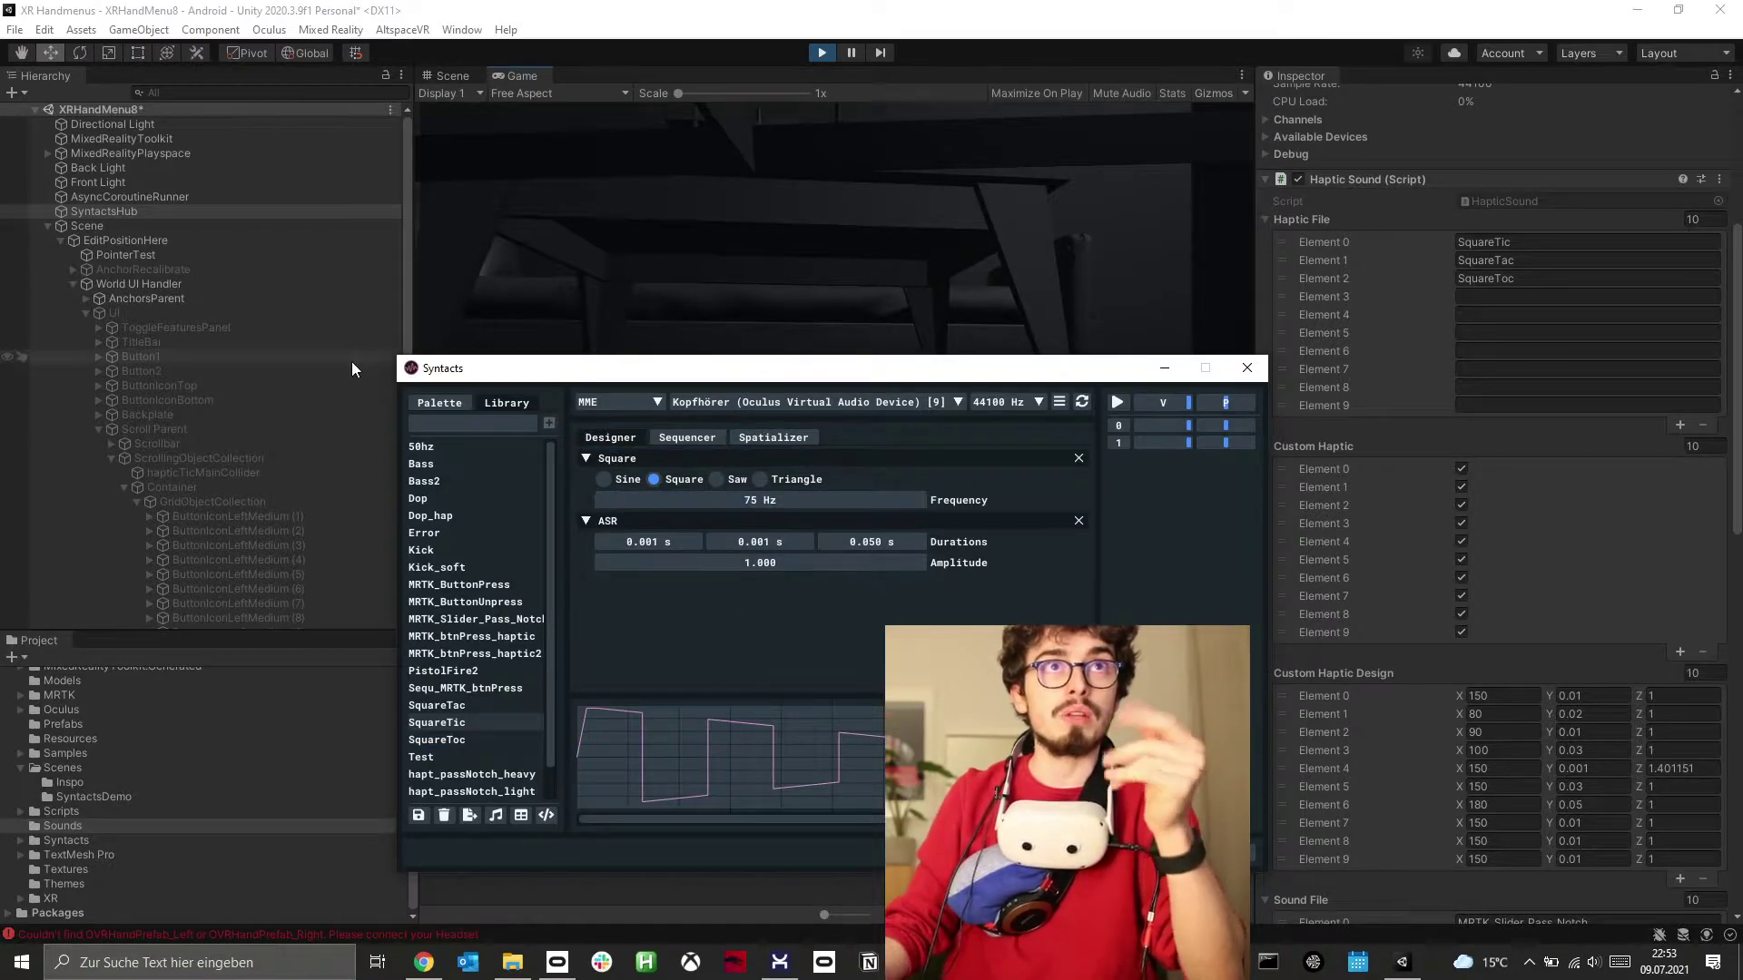
pyautogui.click(1171, 374)
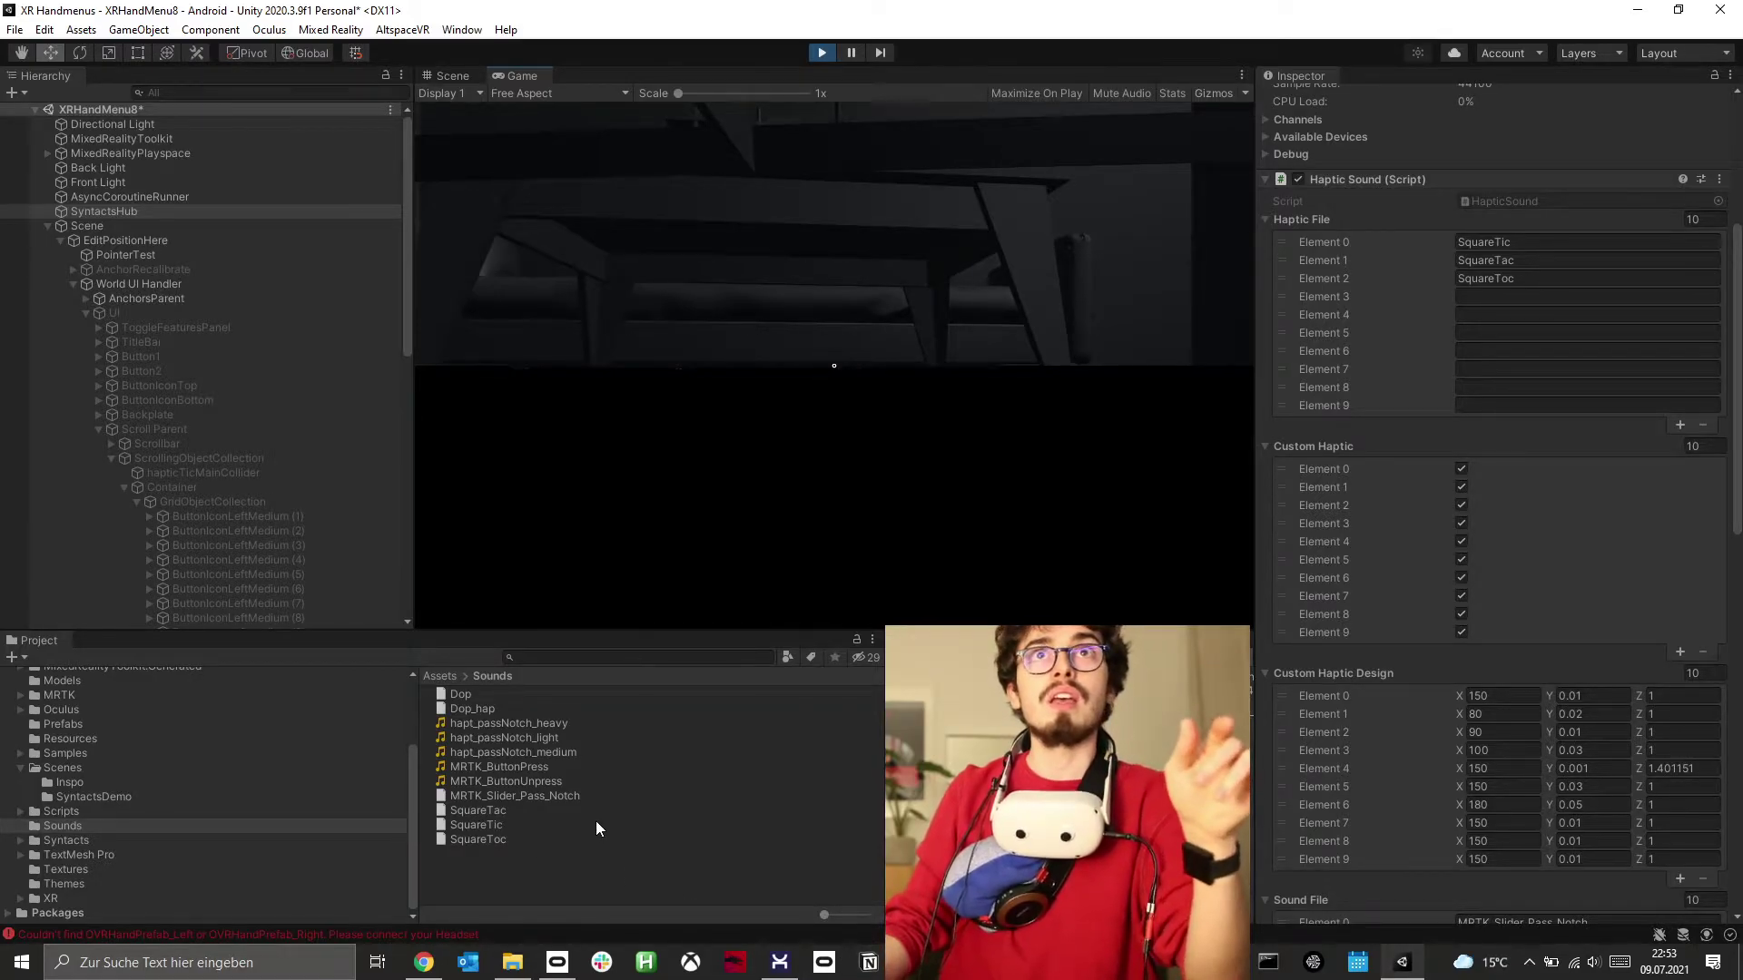
# Drop the SquareTac asset onto the Haptic File list and exit play mode with Ctrl+P.
pyautogui.moveTo(489, 811); pyautogui.dragTo(1467, 259)
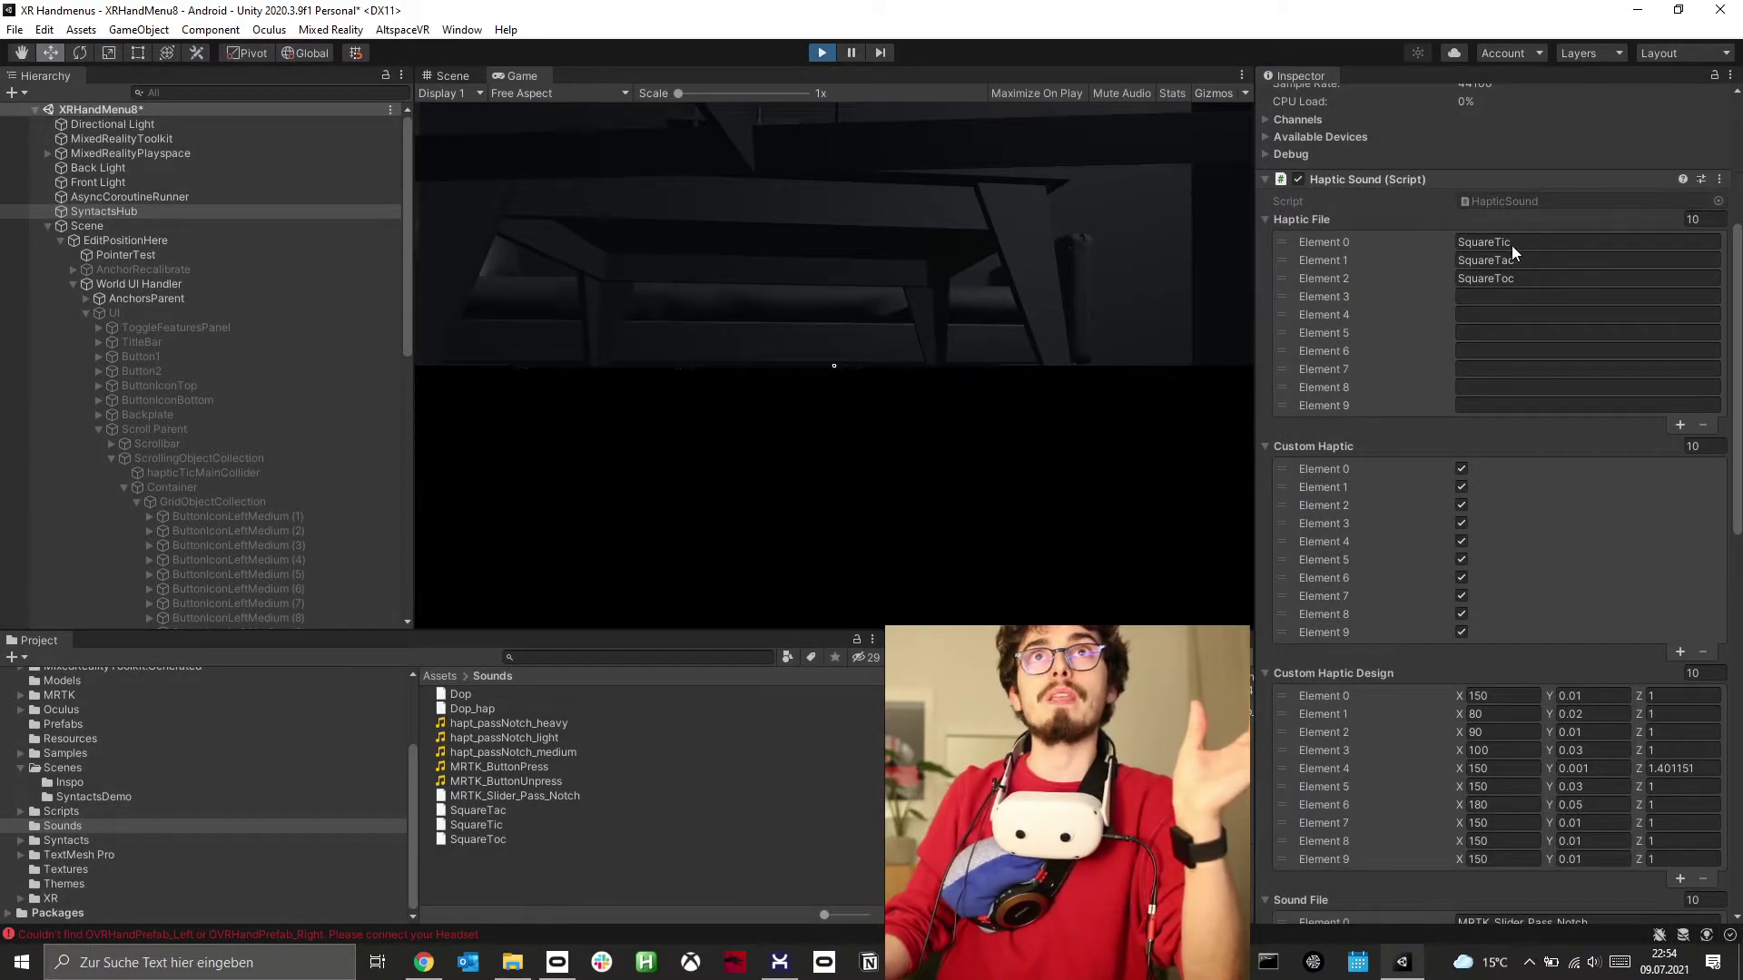
pyautogui.hotkey('ctrl', 'p')
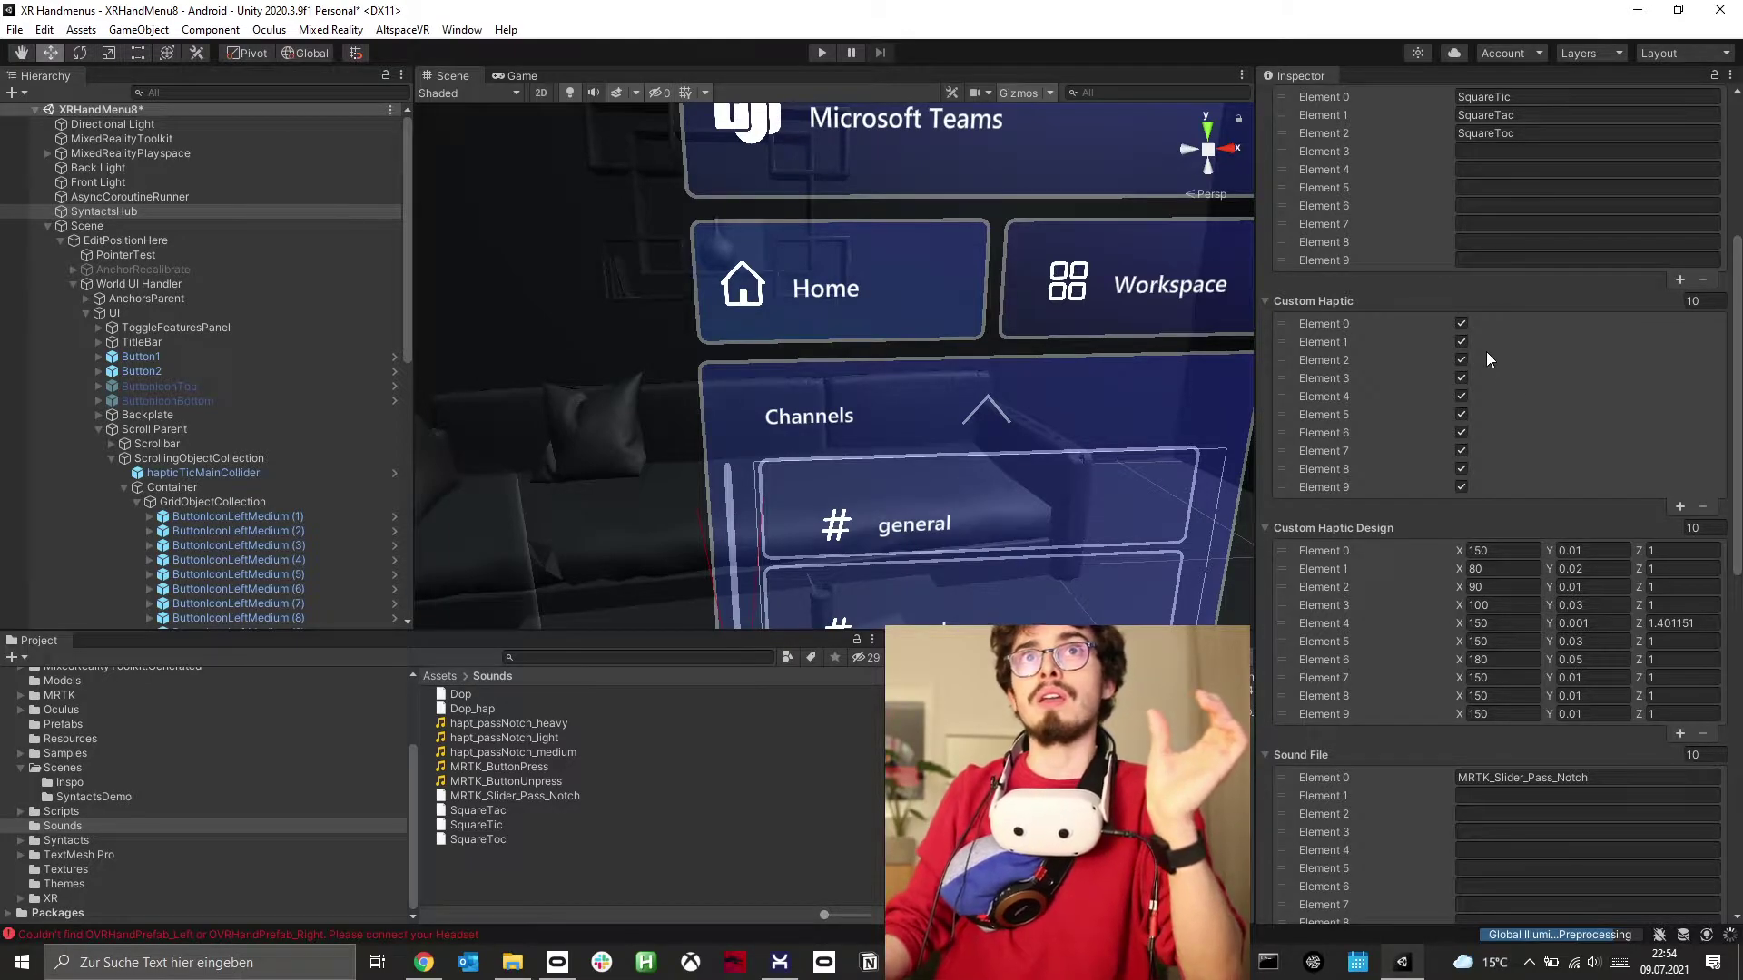
pyautogui.scroll(3, 1487, 359)
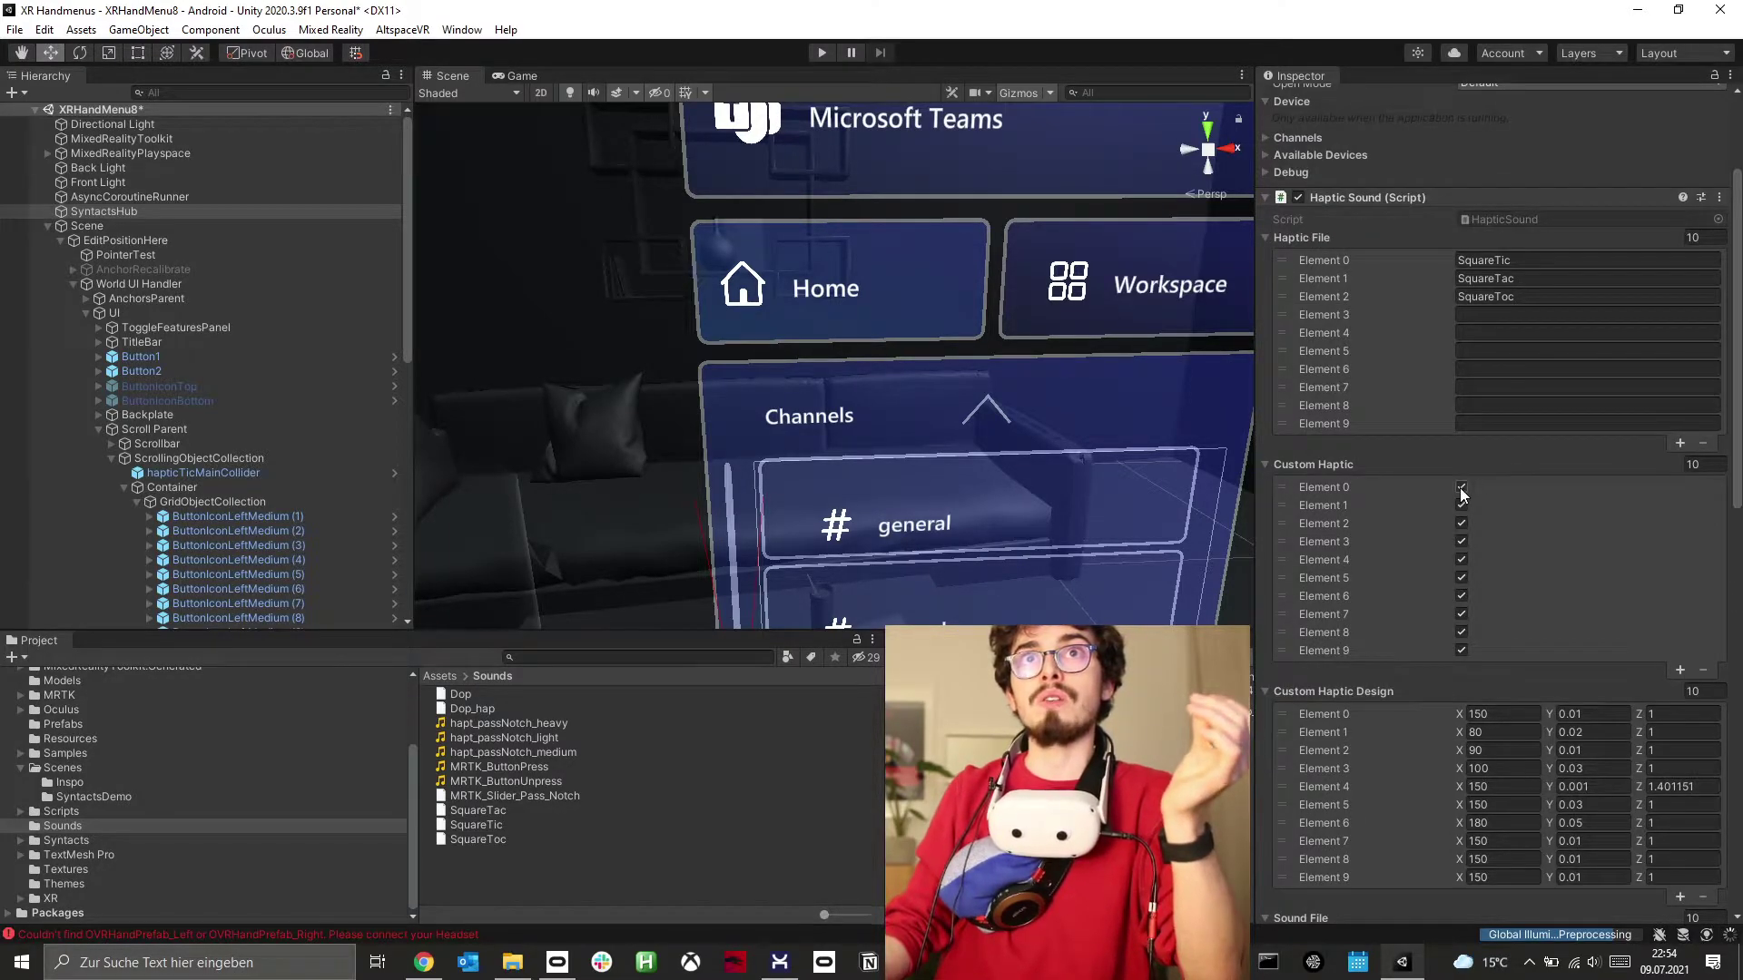
pyautogui.scroll(-6, 1460, 487)
pyautogui.scroll(6, 1459, 487)
pyautogui.scroll(-3, 1461, 485)
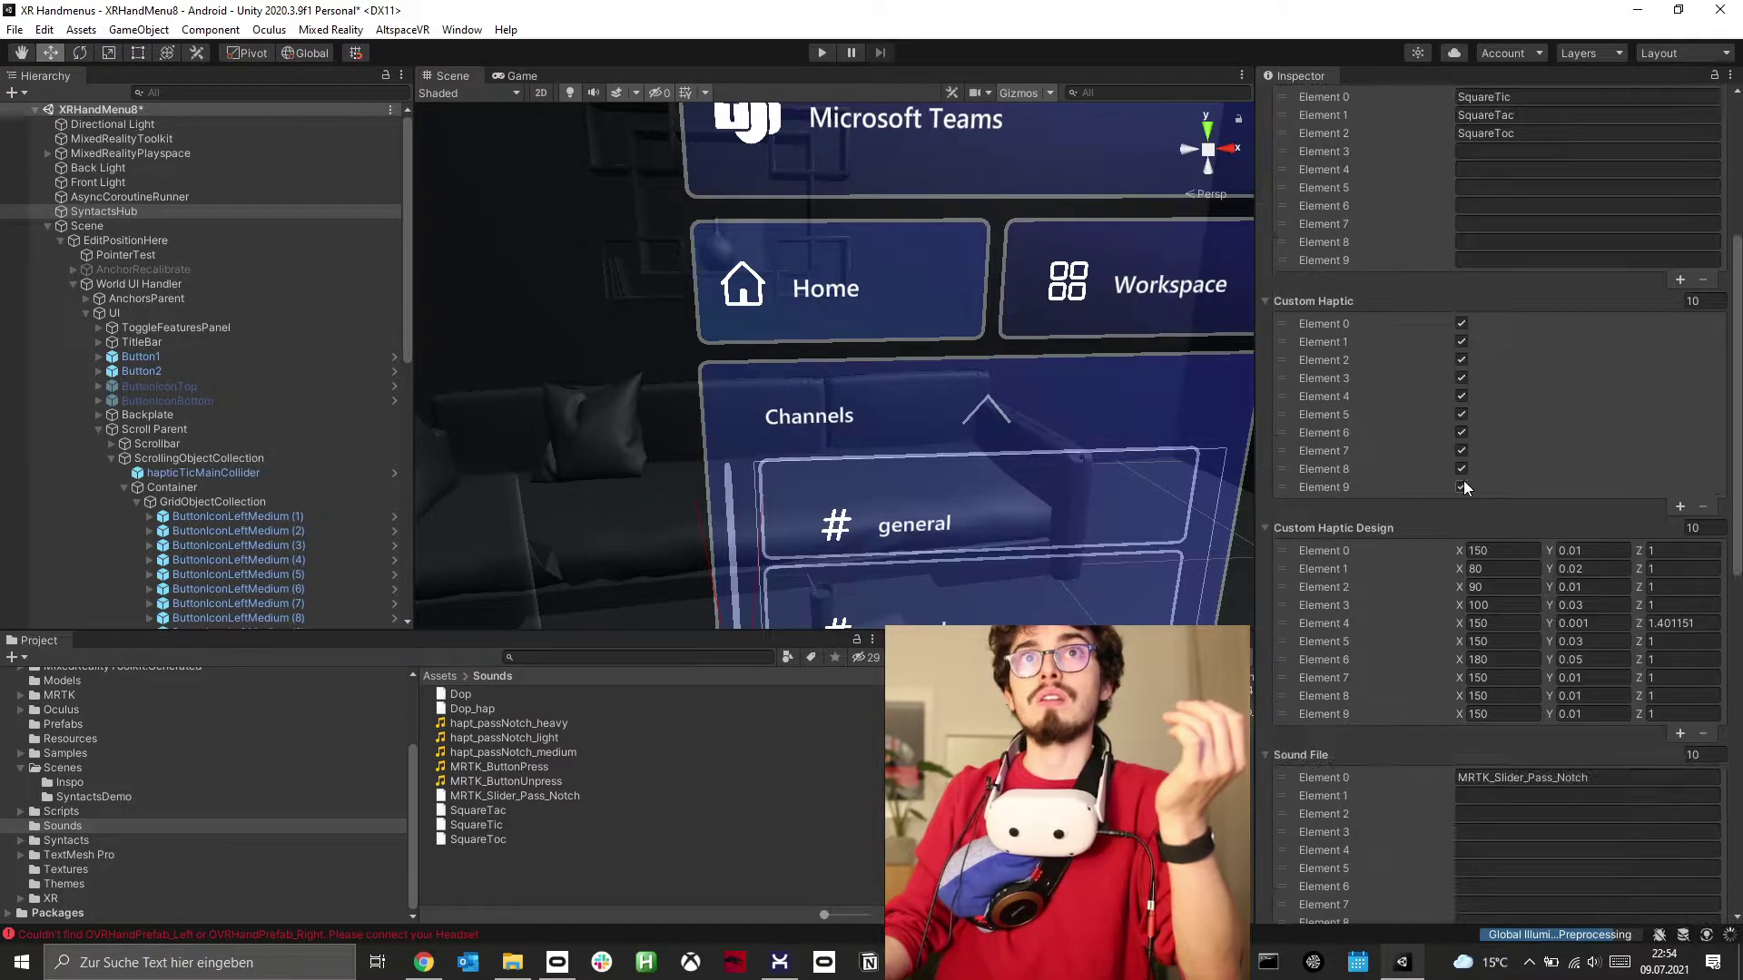
pyautogui.click(1461, 324)
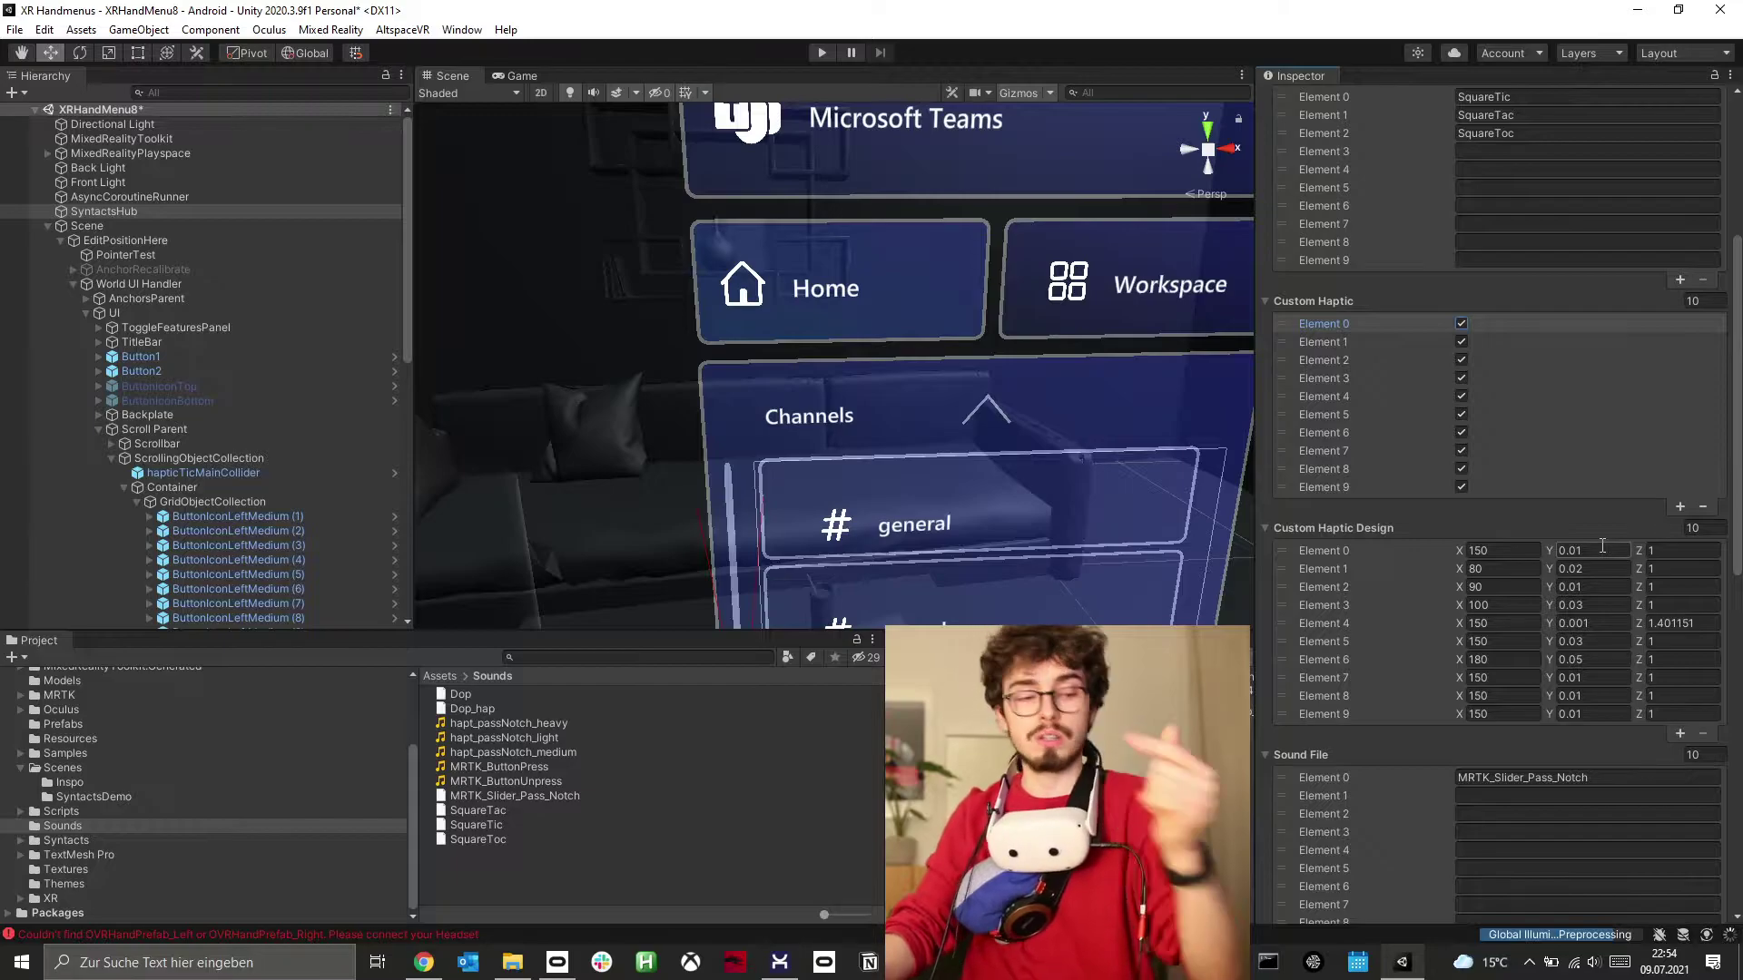
pyautogui.hotkey('alt', 'Tab')
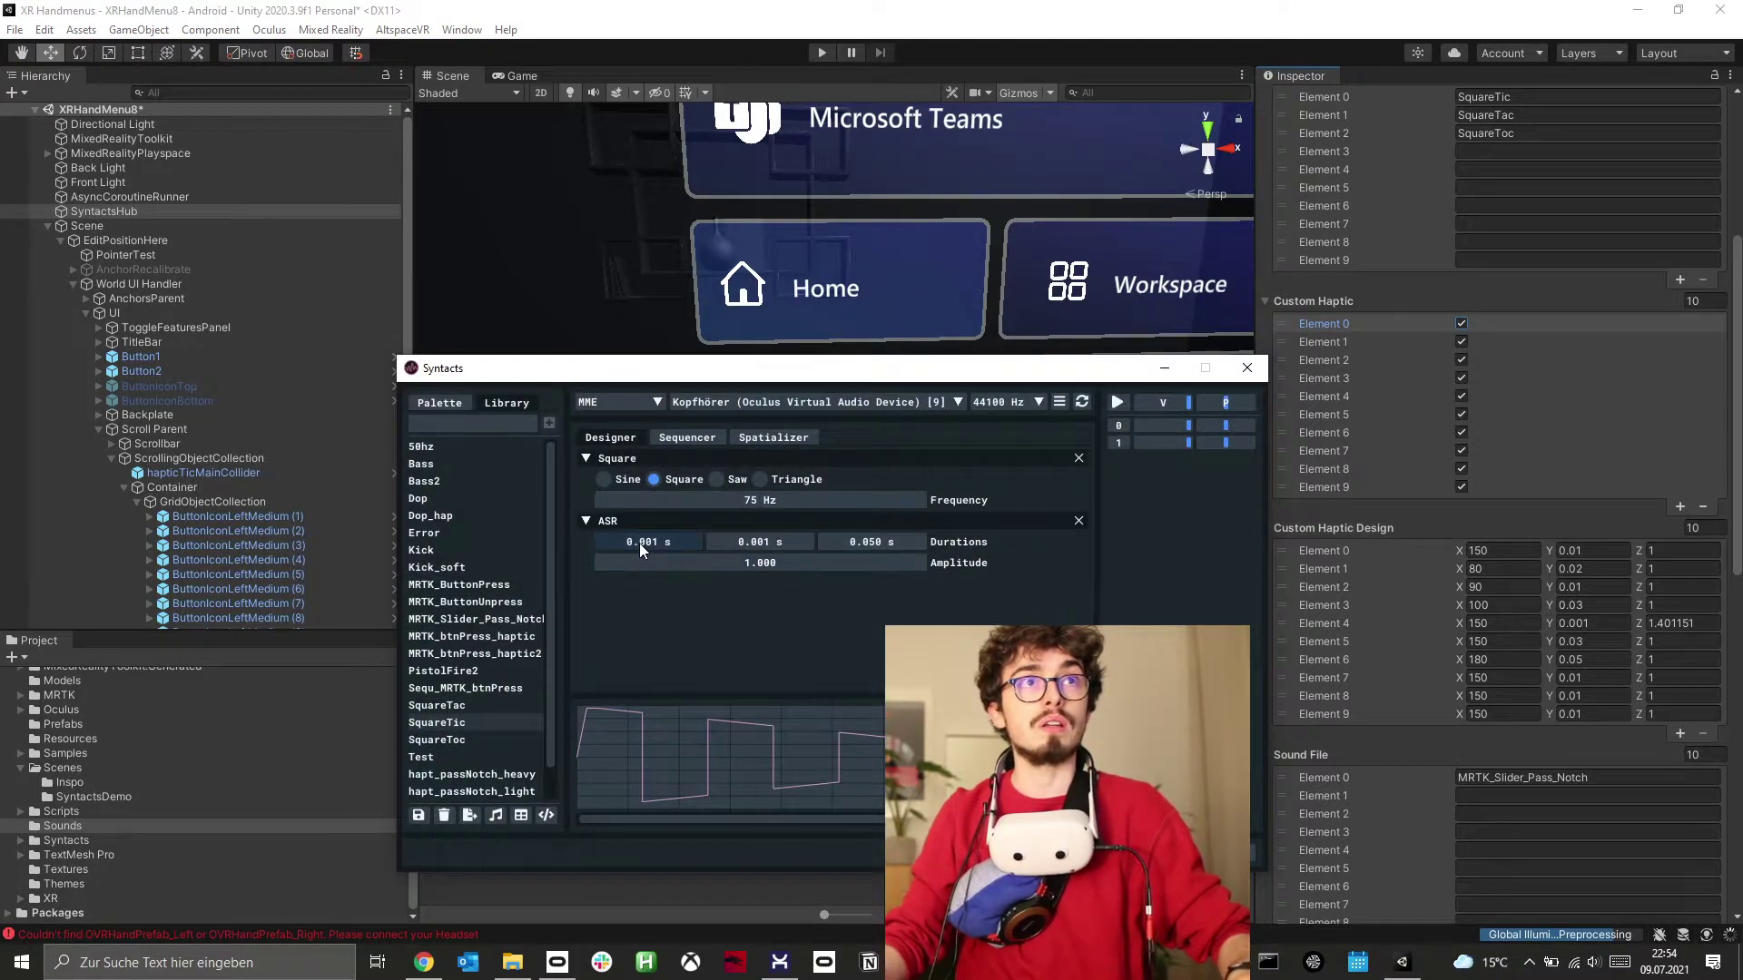
pyautogui.hotkey('alt', 'Tab')
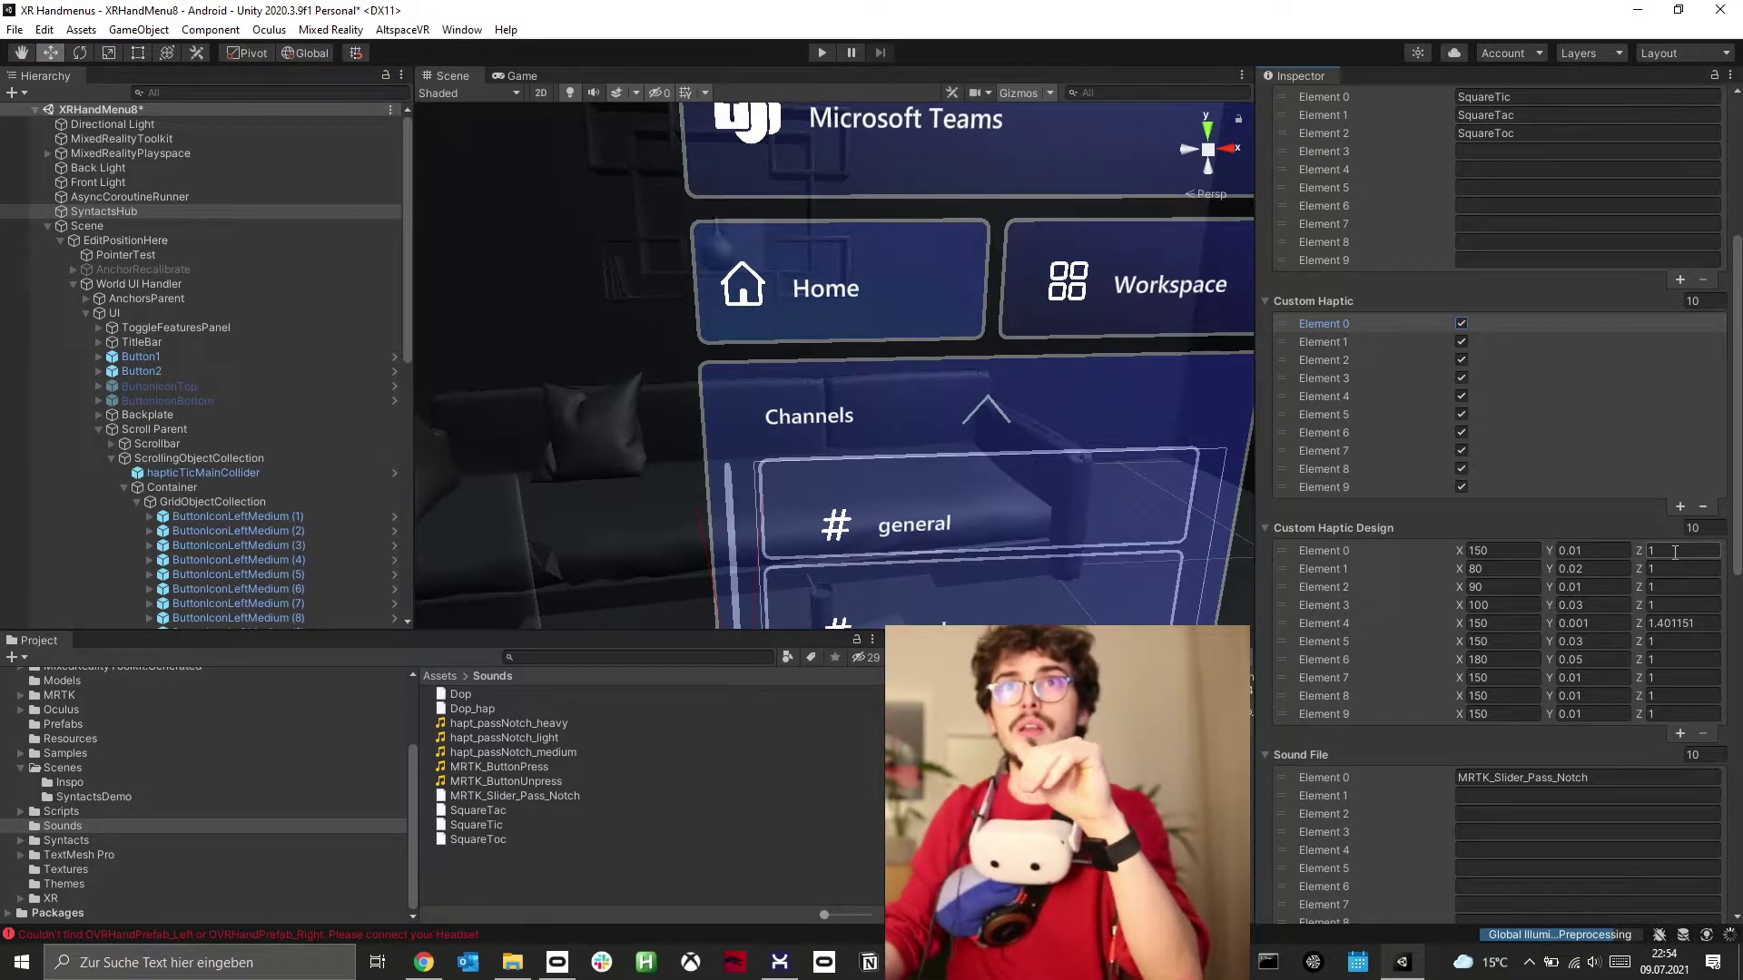
# Check the Scroll Low Pitch 0.75 and Scroll High Pitch 1.25 values in Haptic Sound.
pyautogui.scroll(-10, 1674, 551)
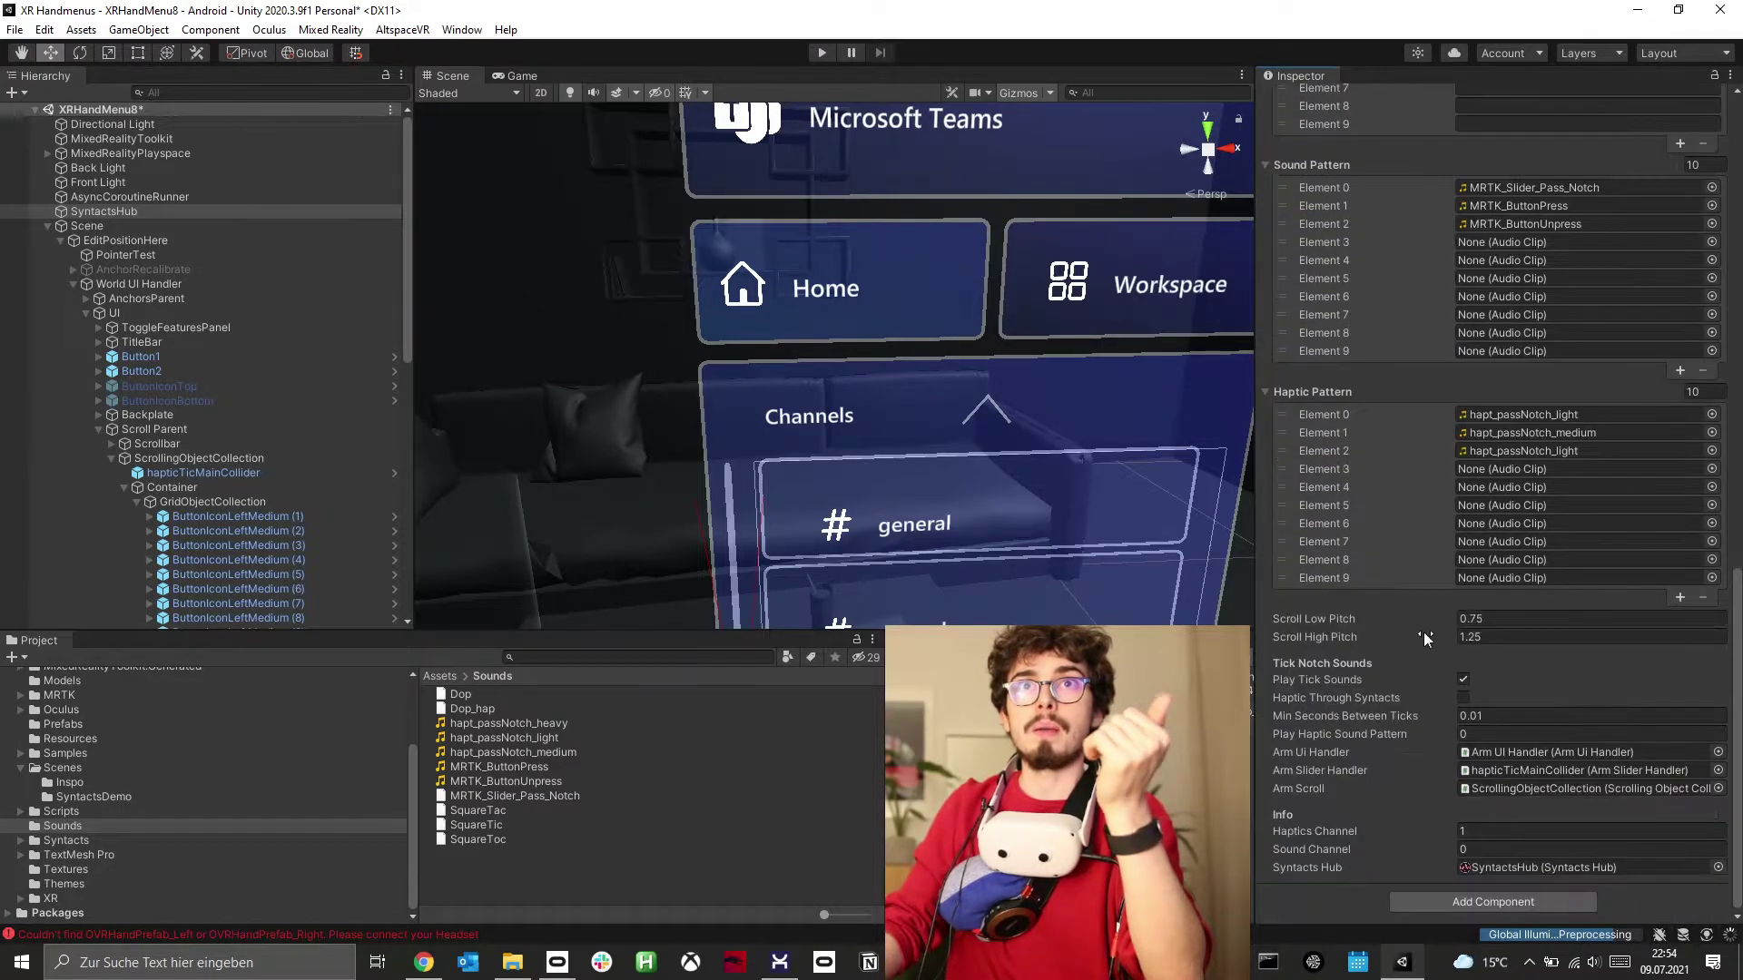
pyautogui.click(1488, 620)
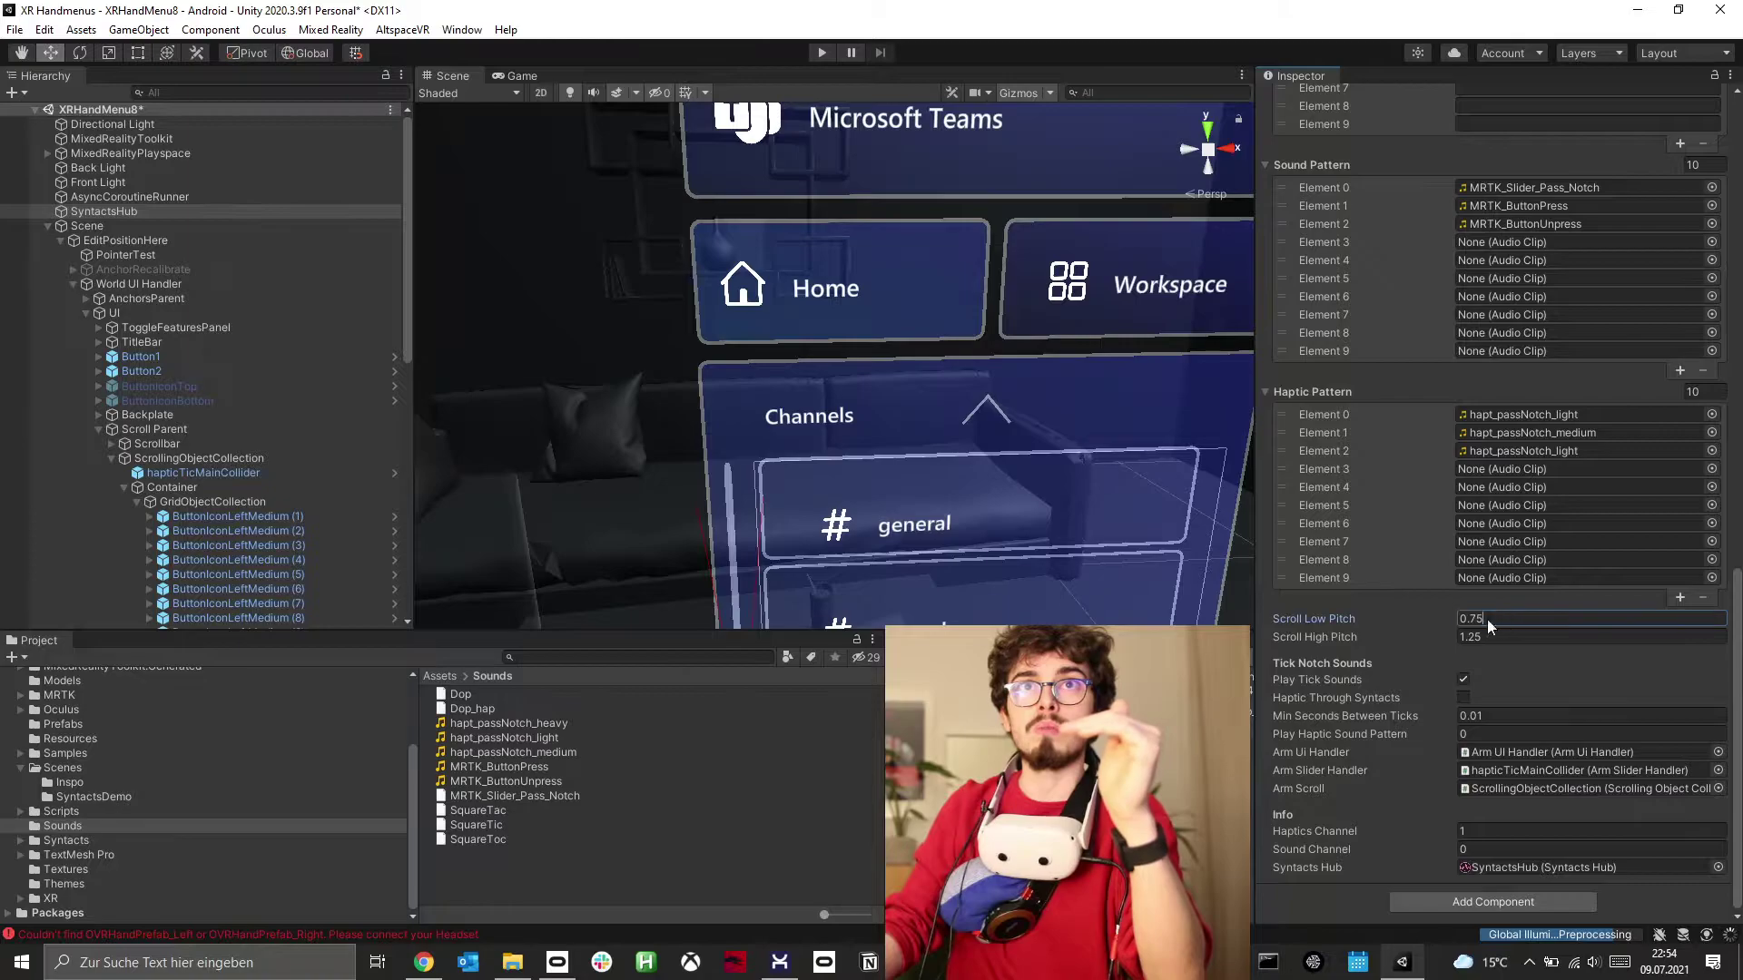
pyautogui.click(1530, 639)
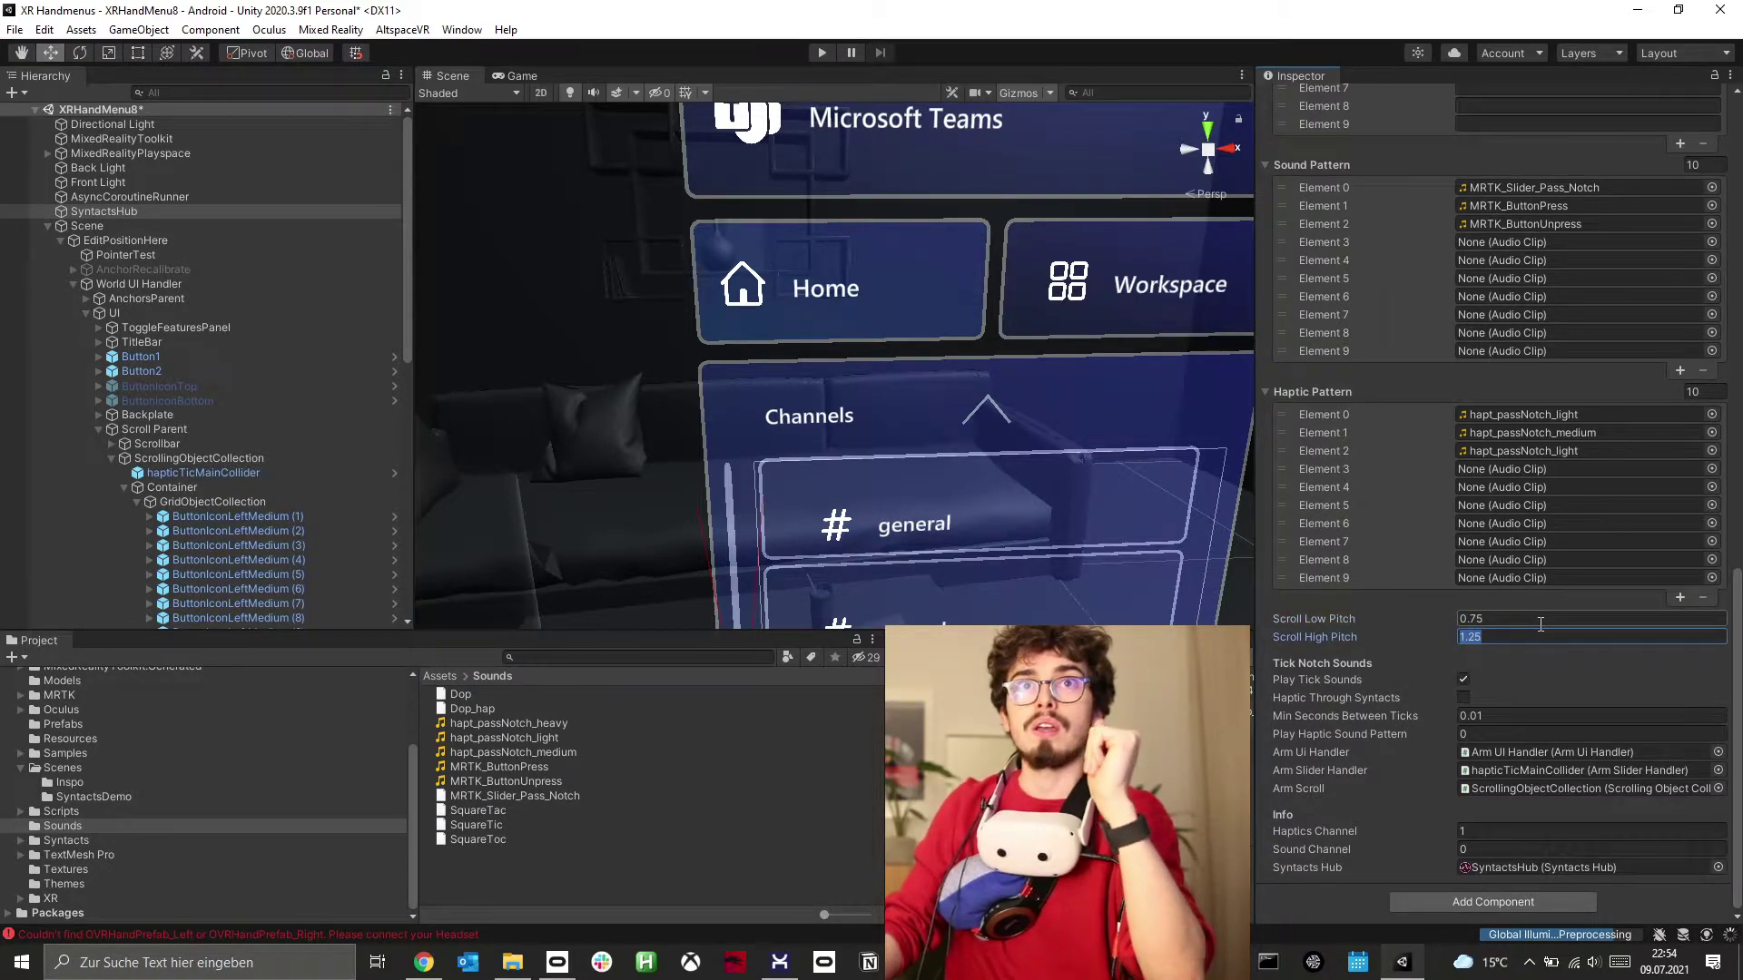
# Ping Haptic Pattern Element 0's hapt_passNotch_light clip in the project's Sounds folder.
pyautogui.scroll(5, 1548, 627)
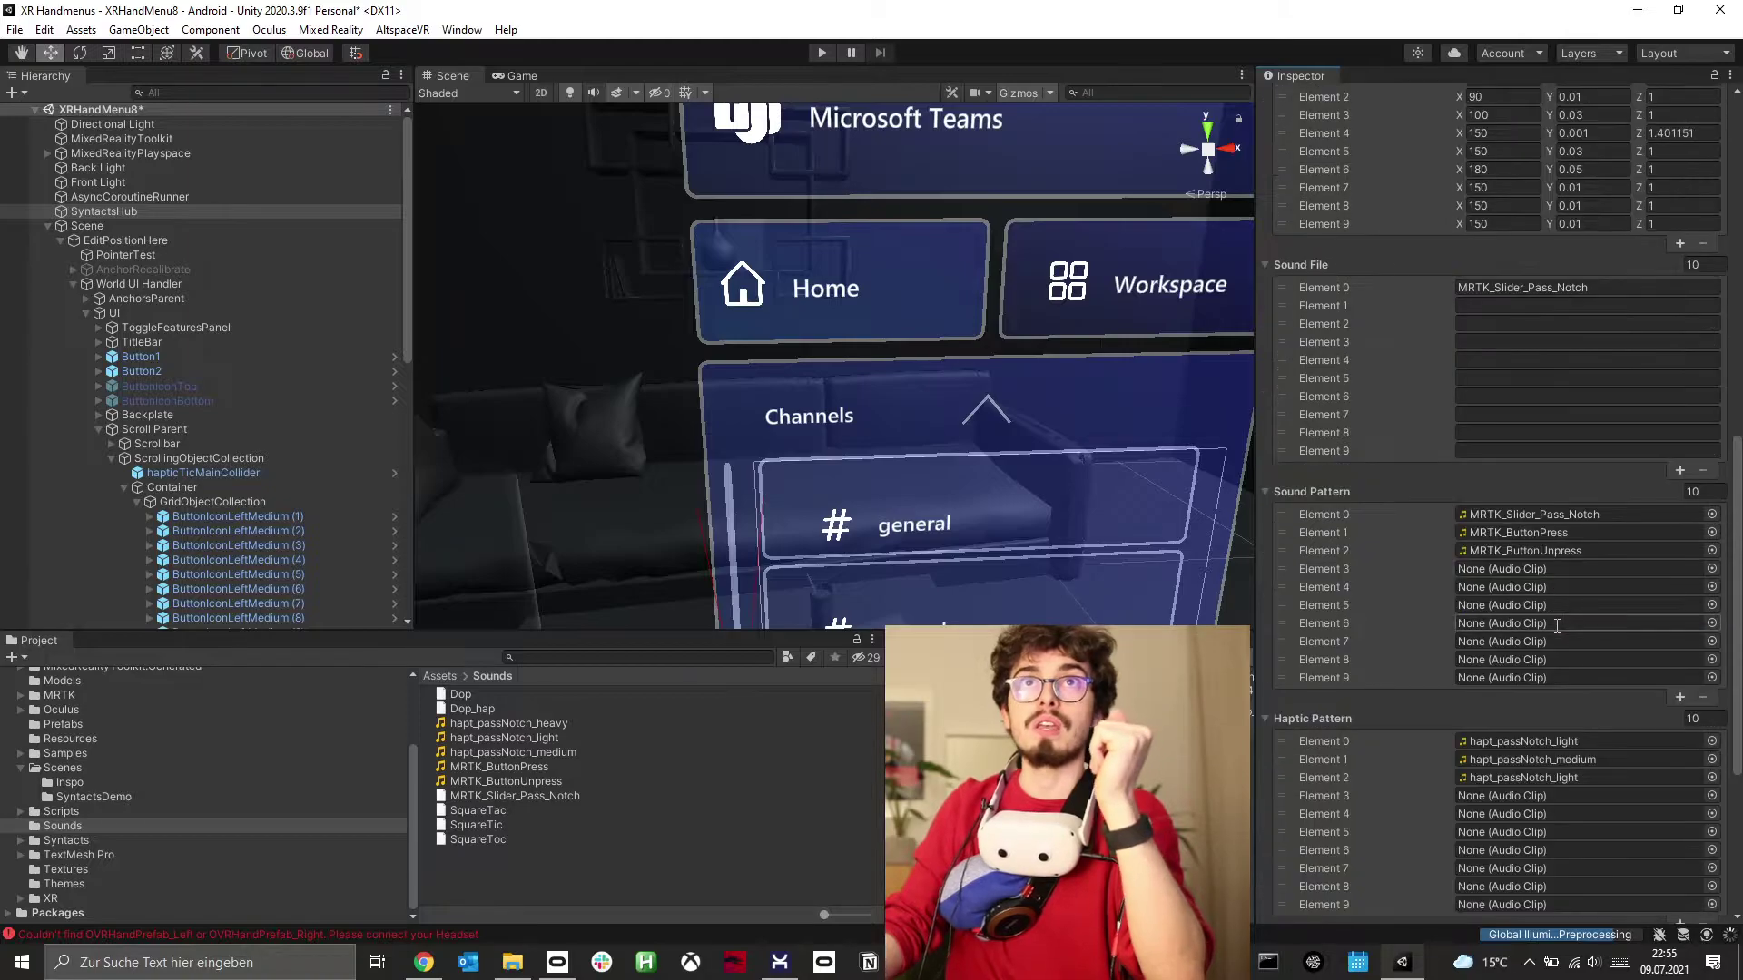
pyautogui.scroll(5, 1556, 626)
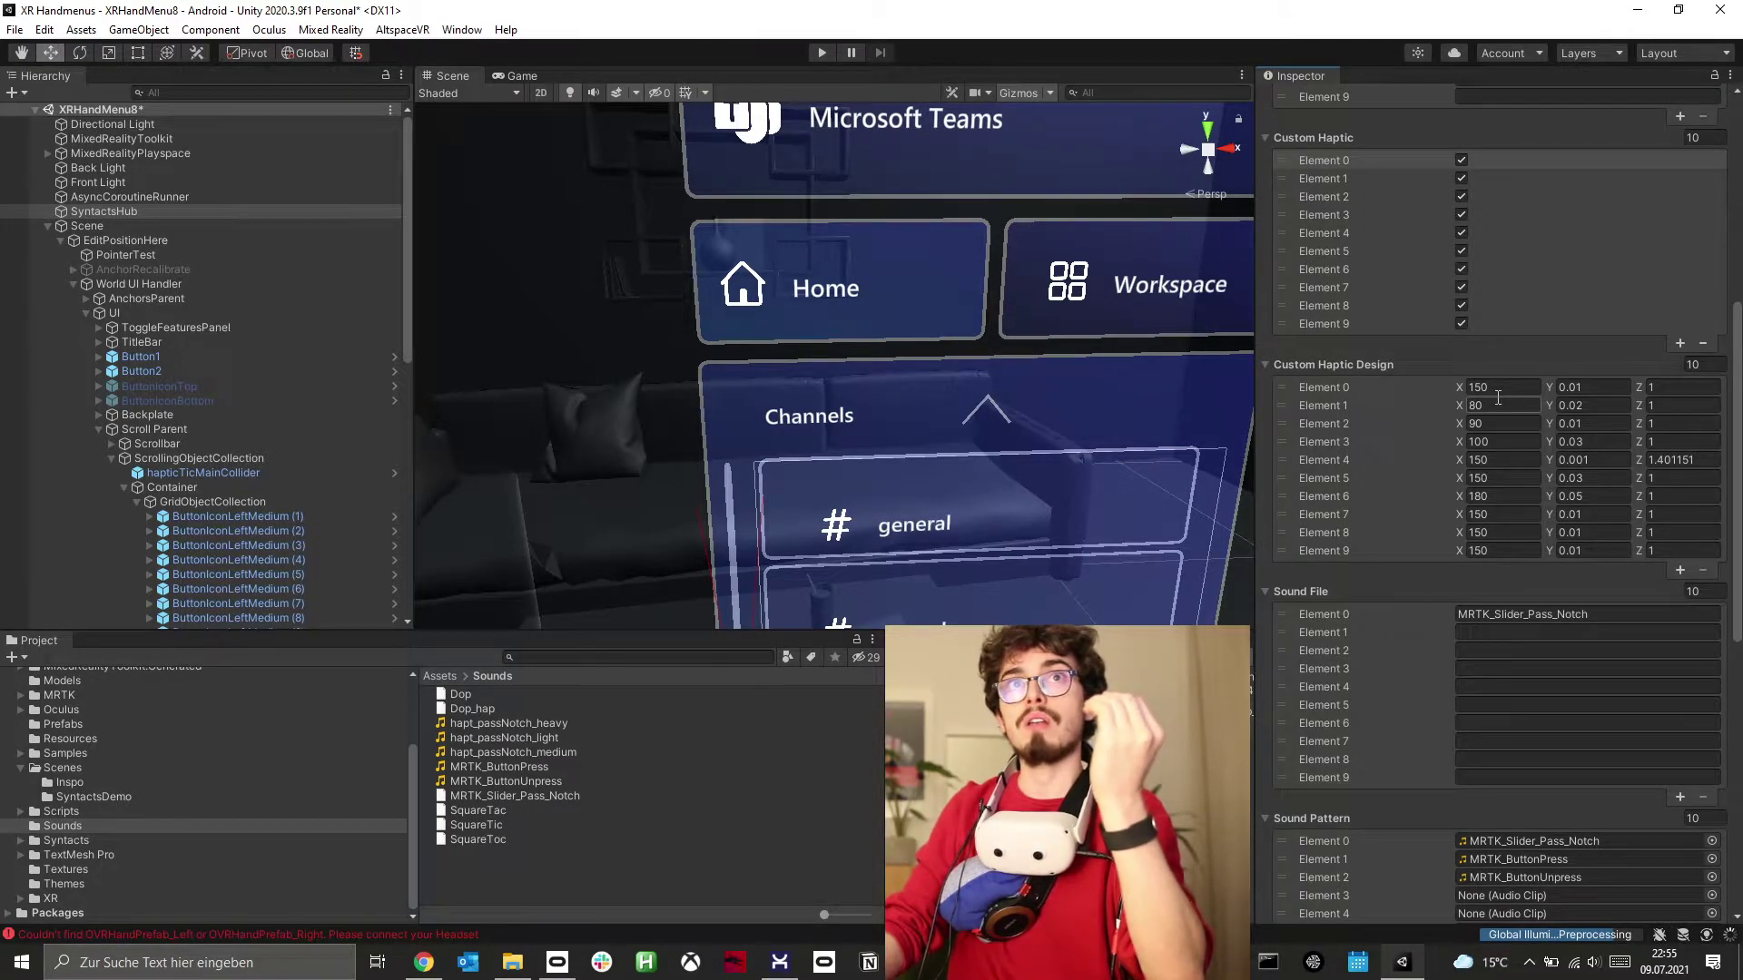
pyautogui.scroll(-7, 1669, 400)
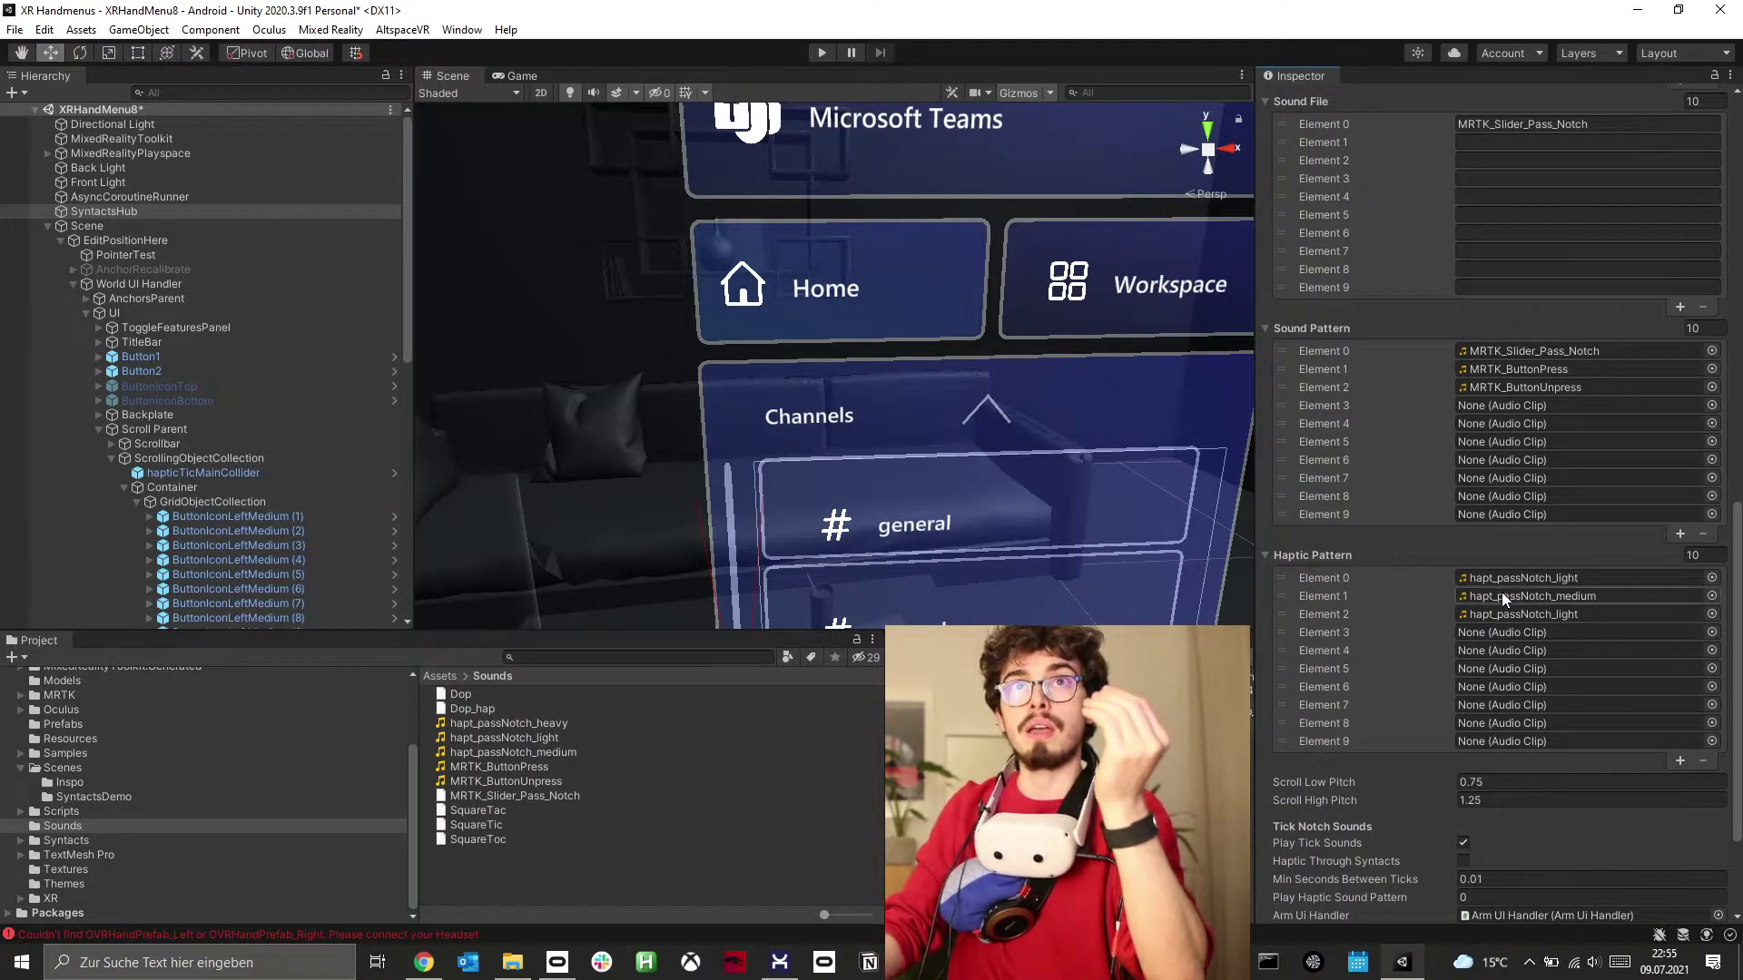
pyautogui.click(1528, 577)
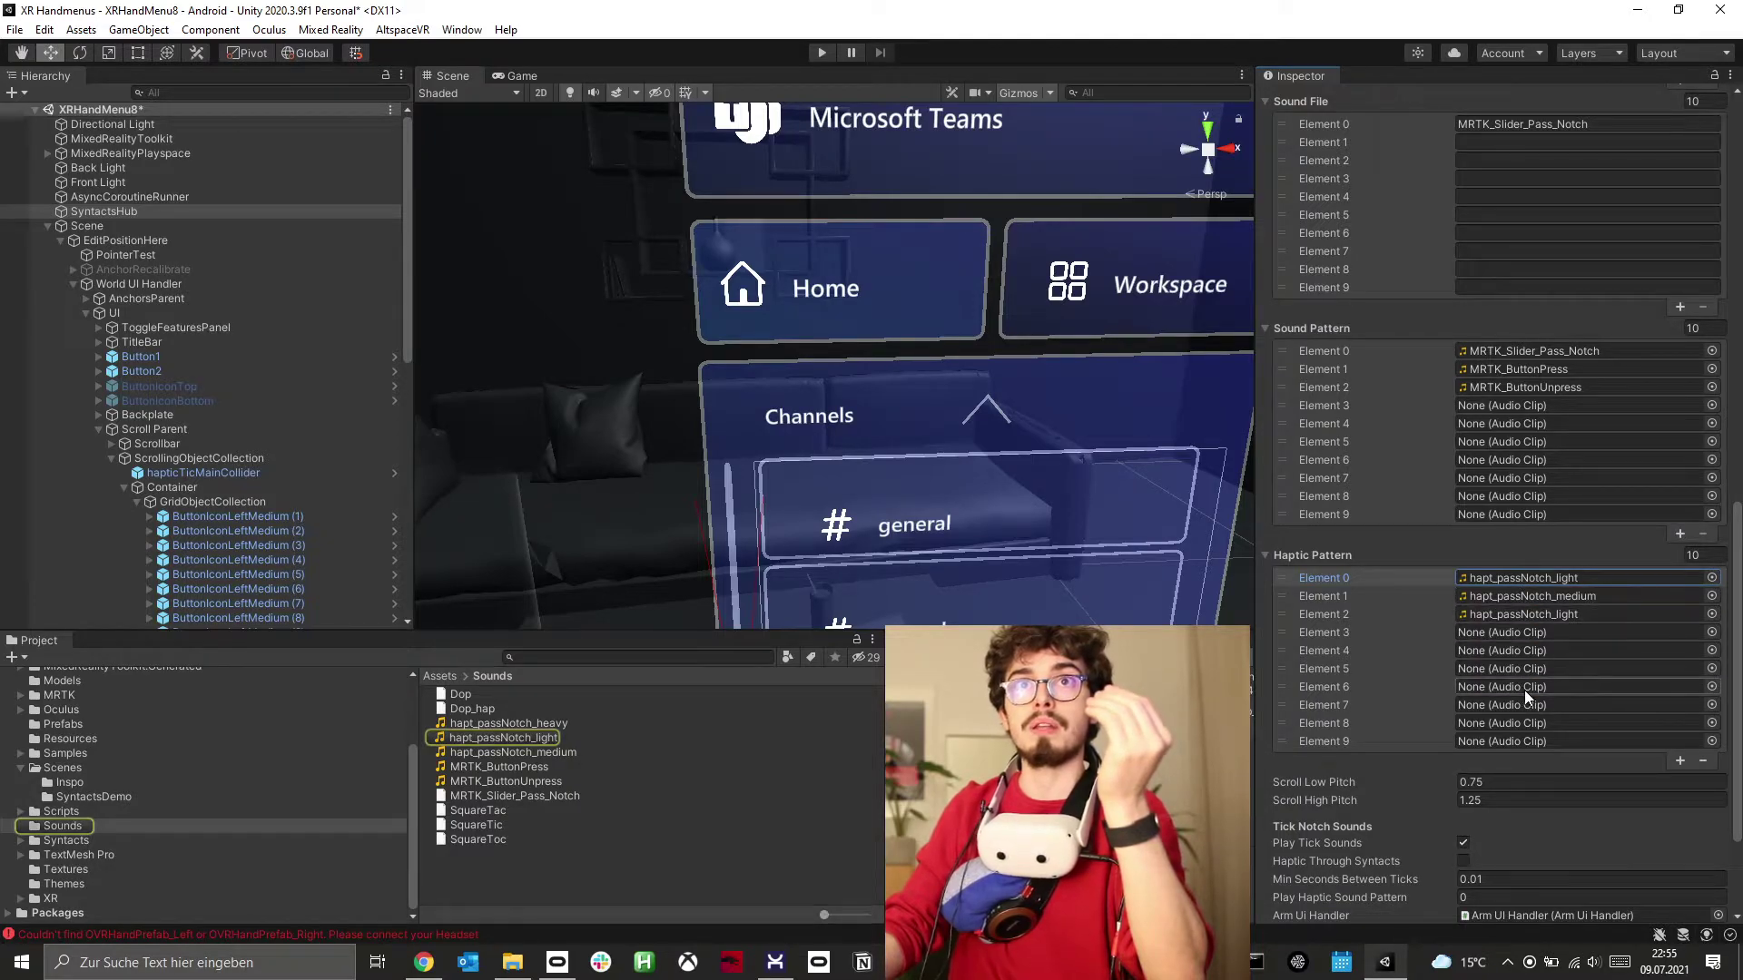
pyautogui.scroll(-2, 1517, 686)
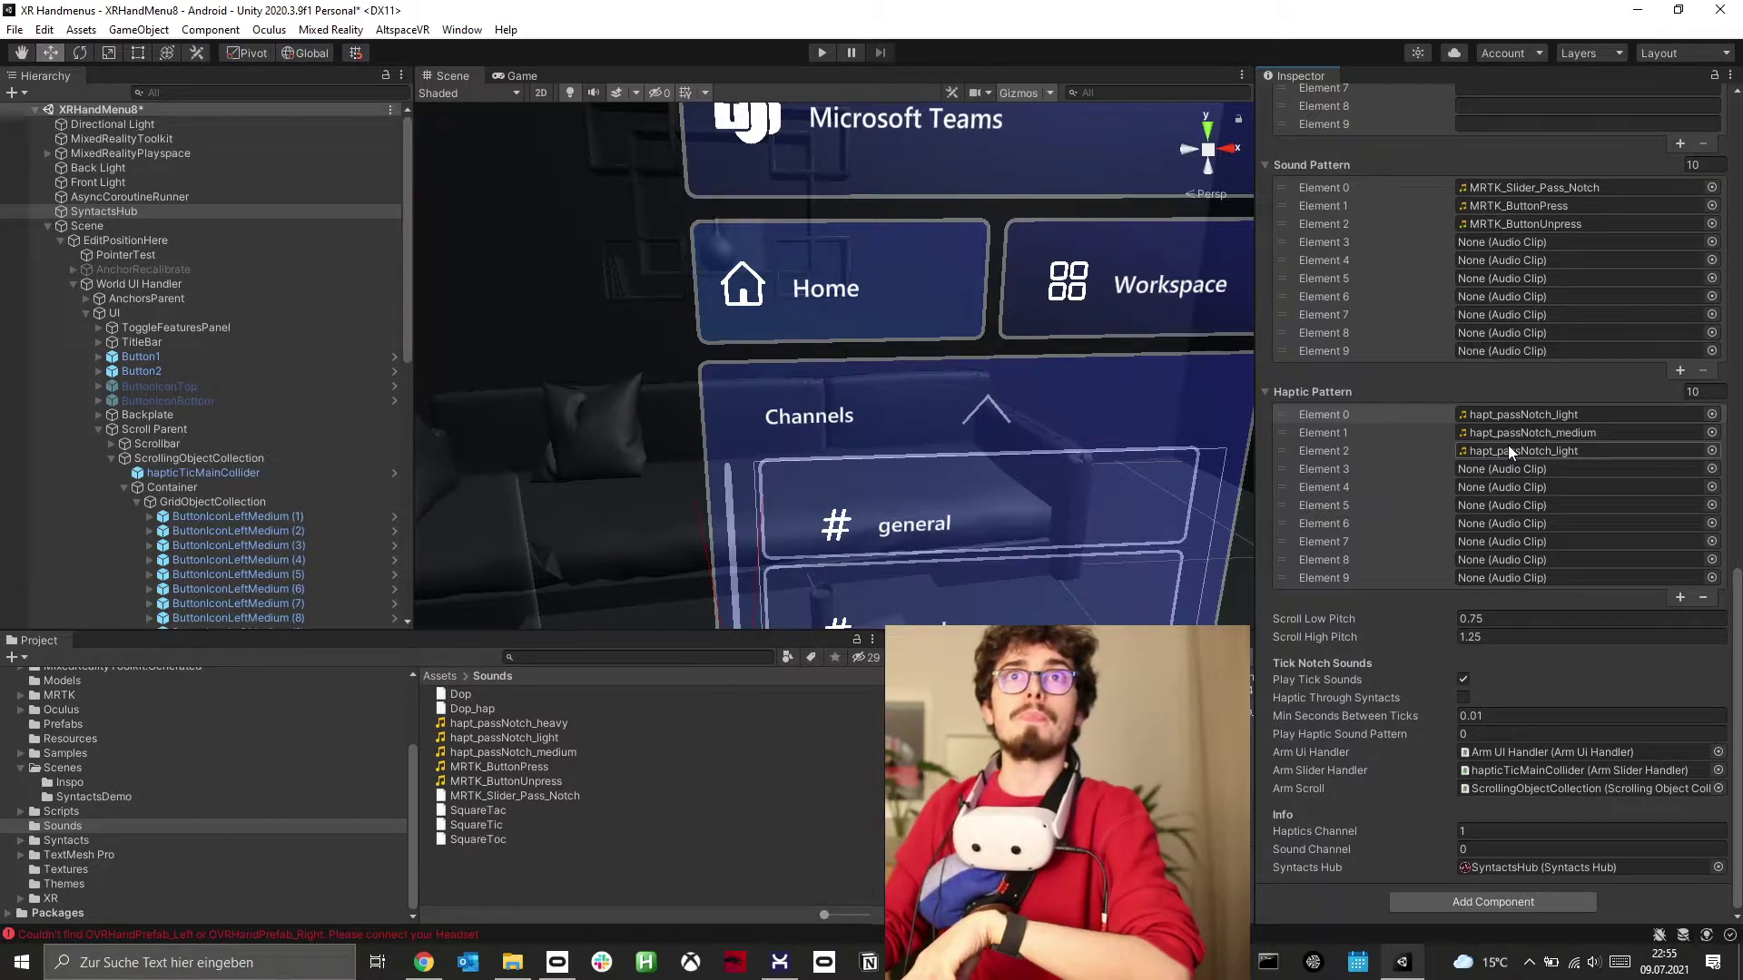
# Scroll through Haptic Sound to review the MRTK sounds paired with hapt_passNotch haptic patterns.
pyautogui.scroll(6, 1508, 445)
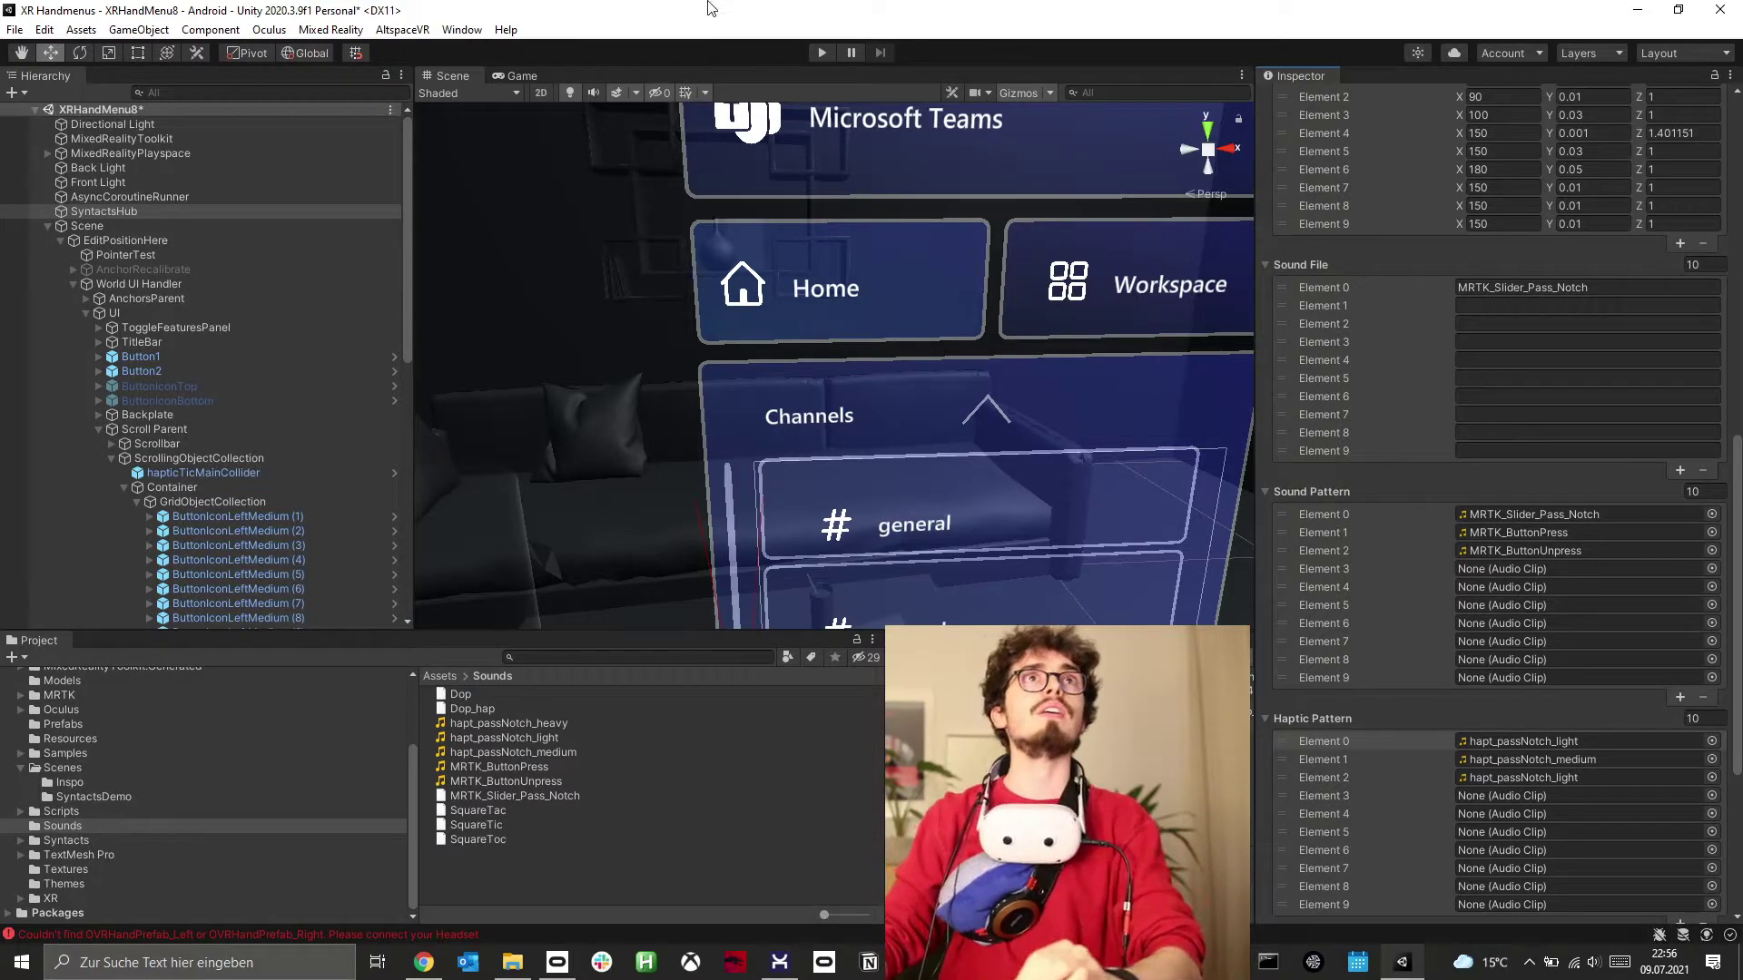
pyautogui.scroll(-5, 1609, 525)
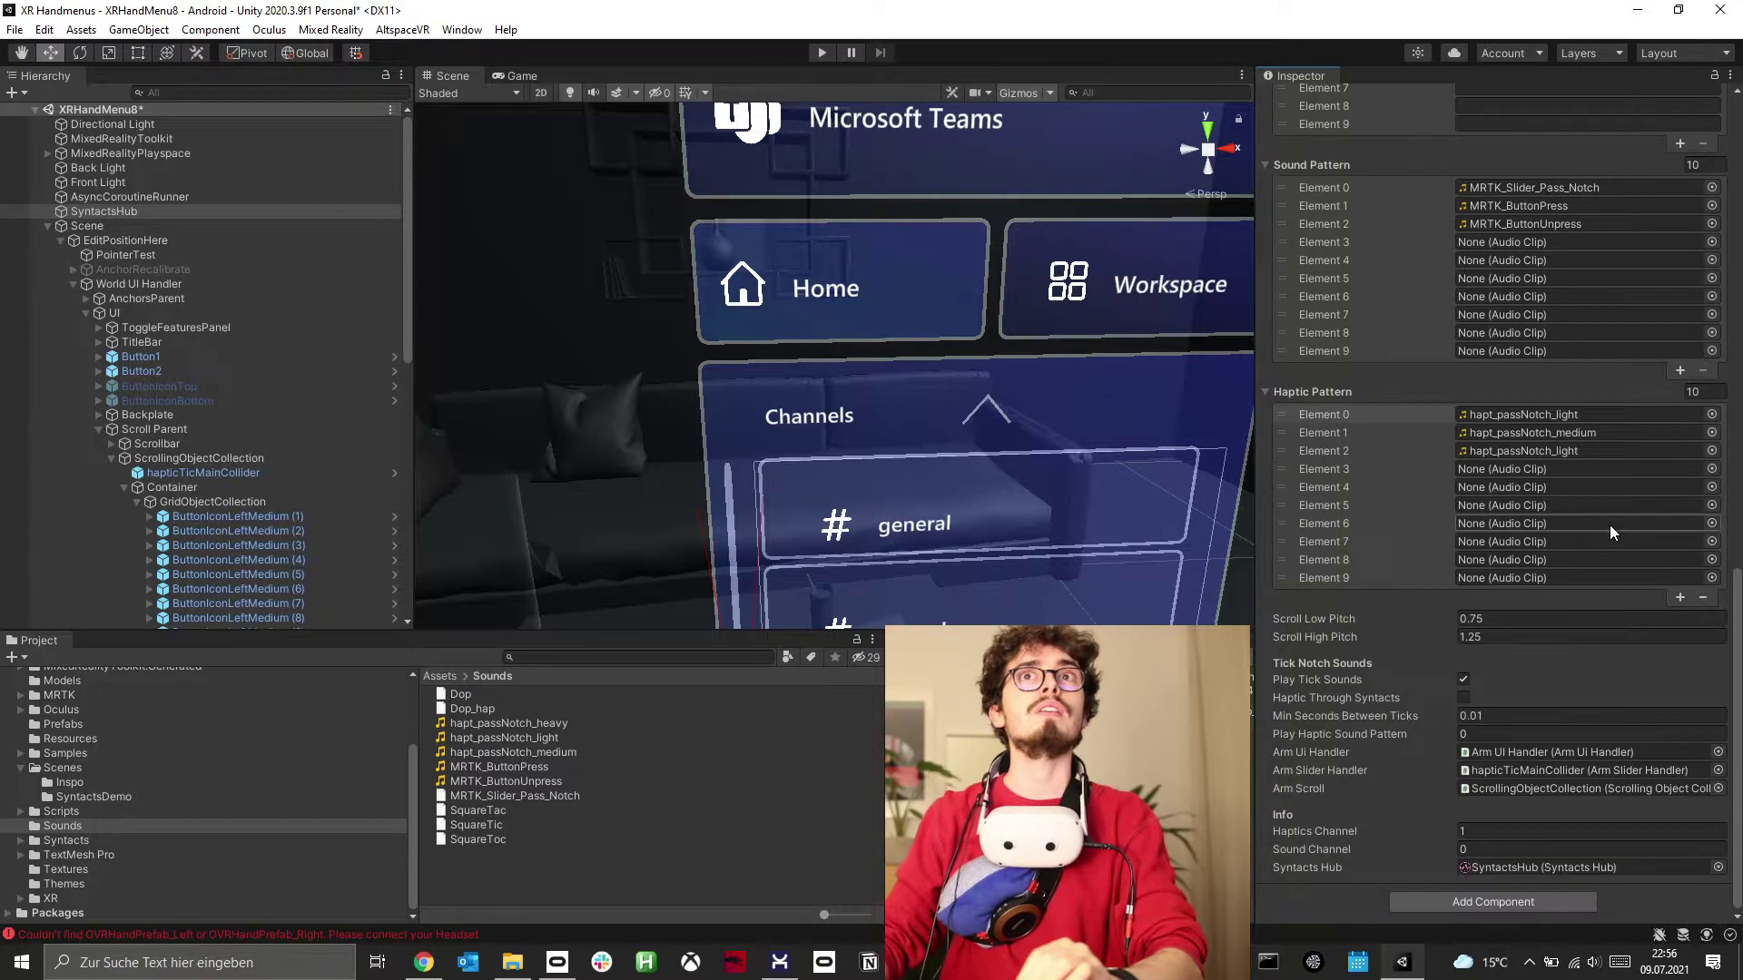
# Enter play mode from the toolbar to test the hand menu's haptics.
pyautogui.click(820, 54)
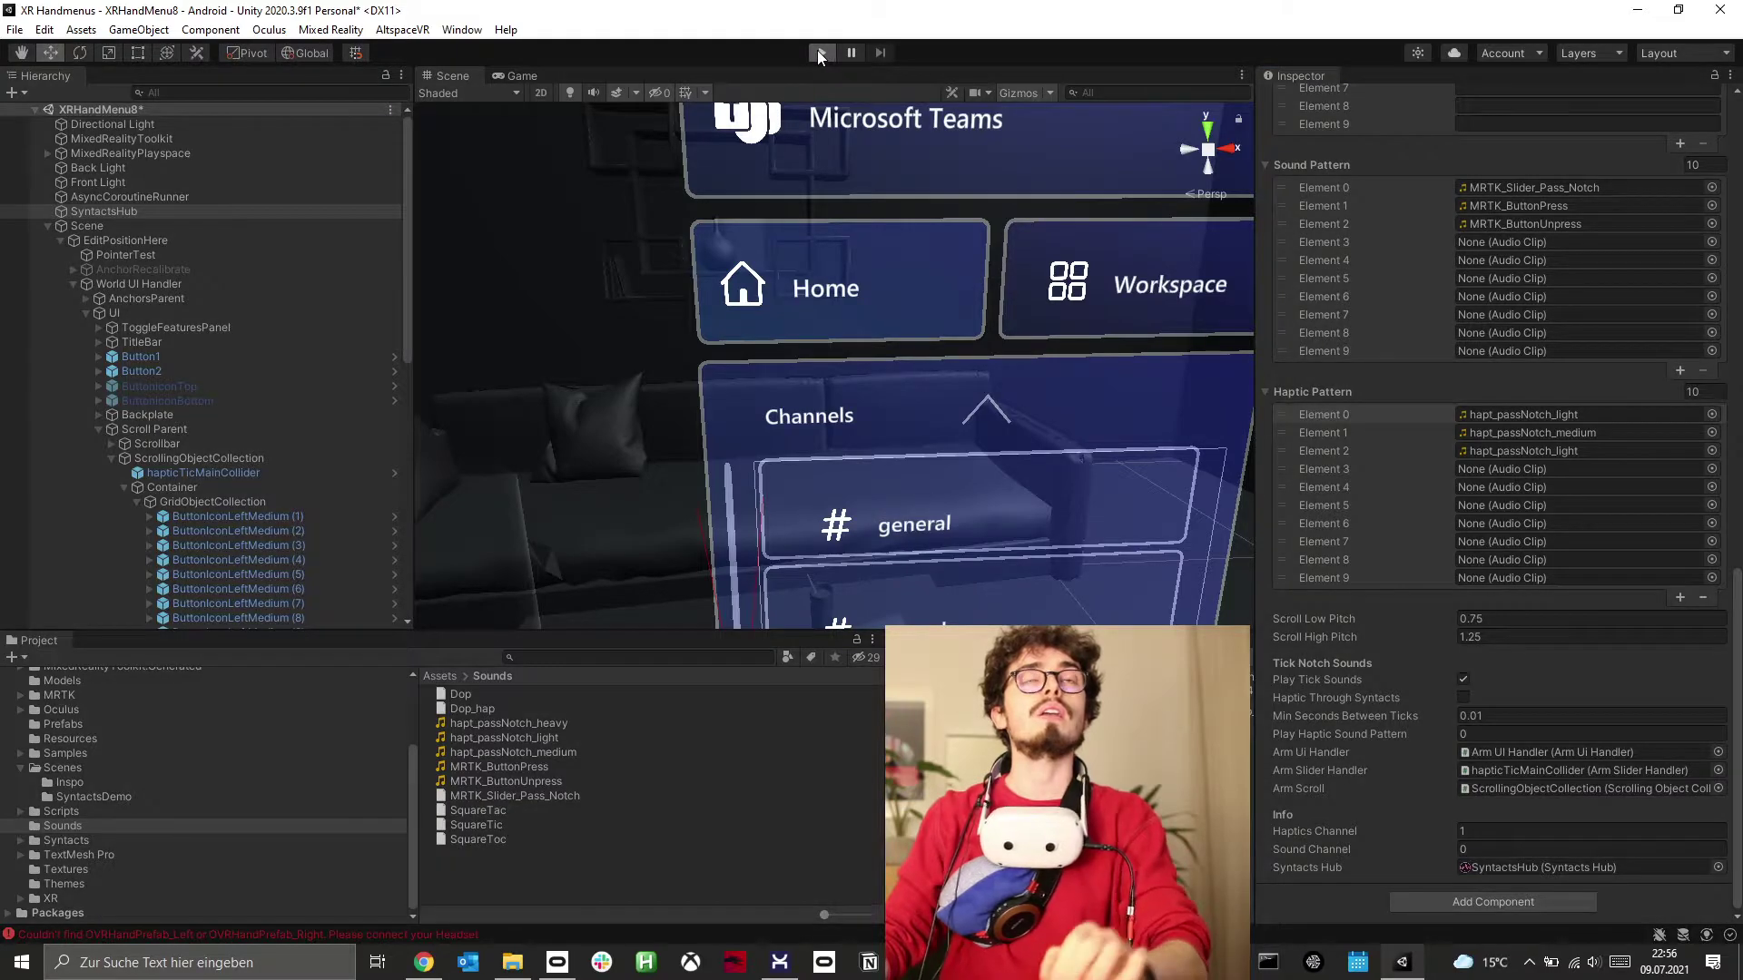